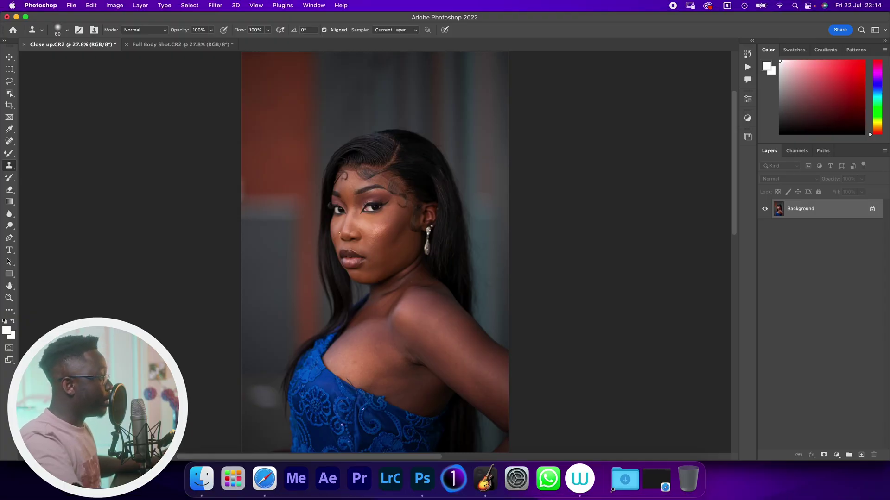
# - Duplicate the Background layer of the close-up portrait
pyautogui.press('super+j')
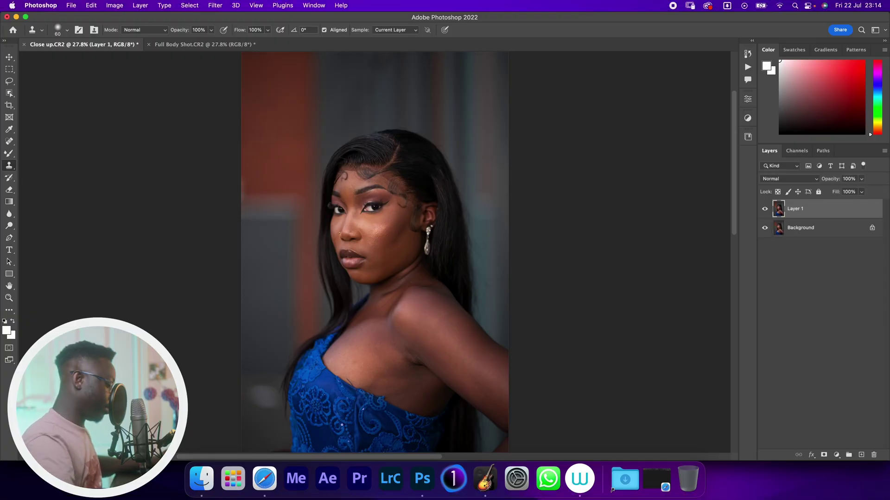
pyautogui.press('super+equal')
pyautogui.press('super+equal')
pyautogui.press('super+equal')
pyautogui.press('super+equal')
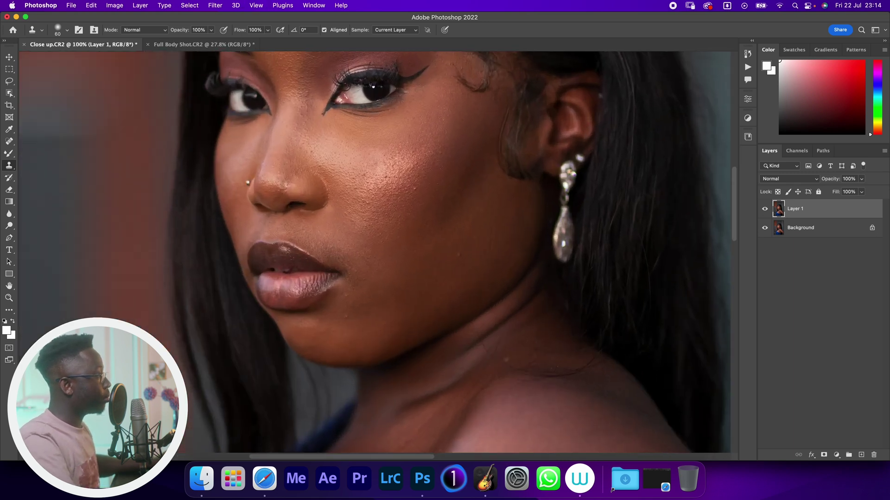
# - Run the Frequency Separation 8Bit action on the duplicated layer with a Gaussian Blur radius of 1 pixel
pyautogui.click(747, 67)
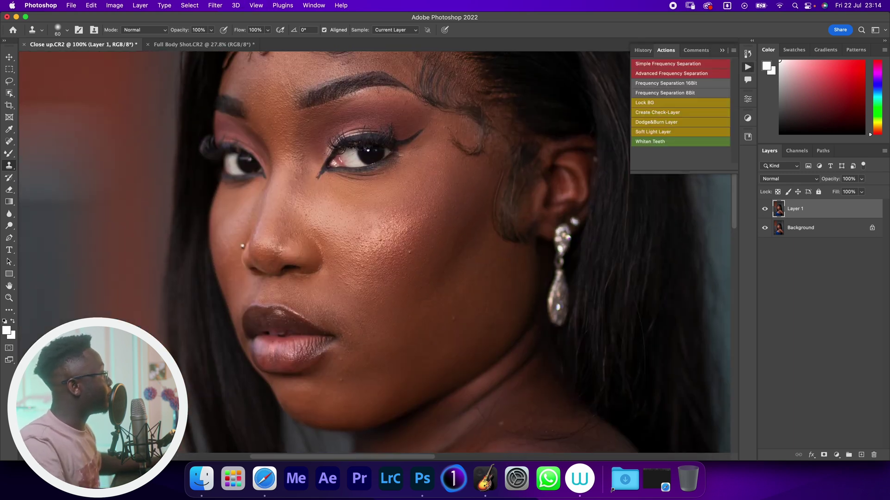
pyautogui.click(679, 93)
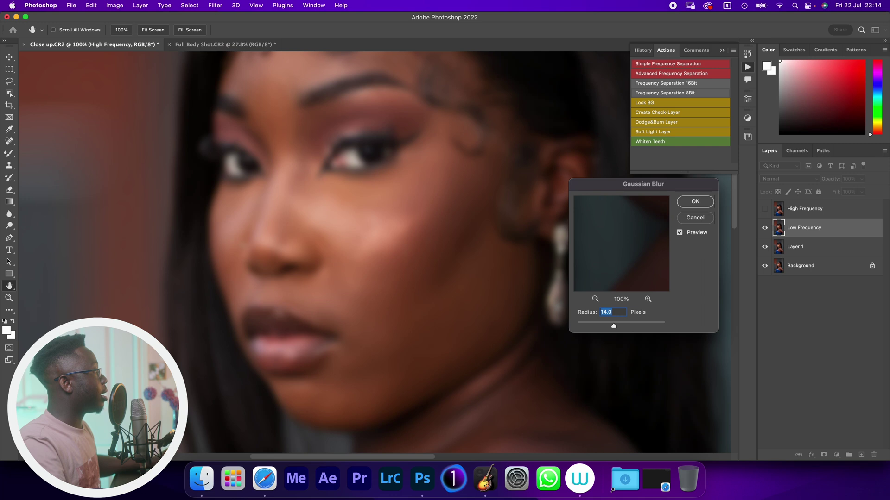
pyautogui.moveTo(613, 325); pyautogui.dragTo(586, 326)
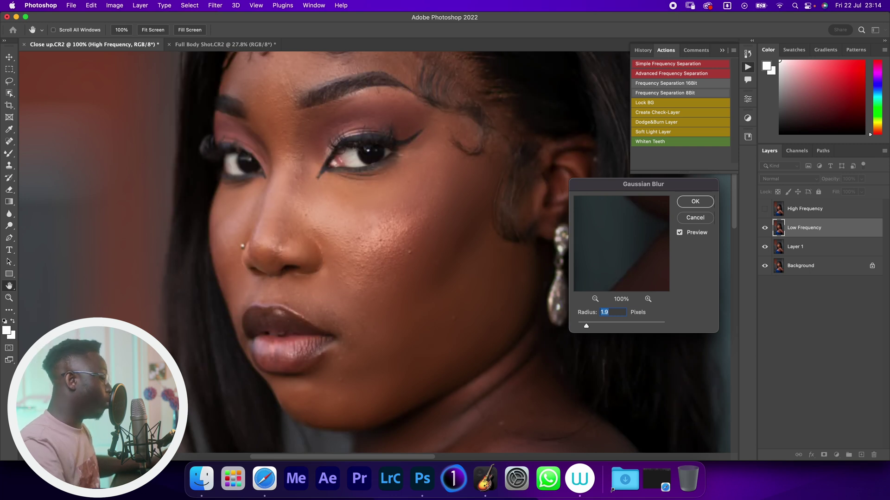
pyautogui.write('1')
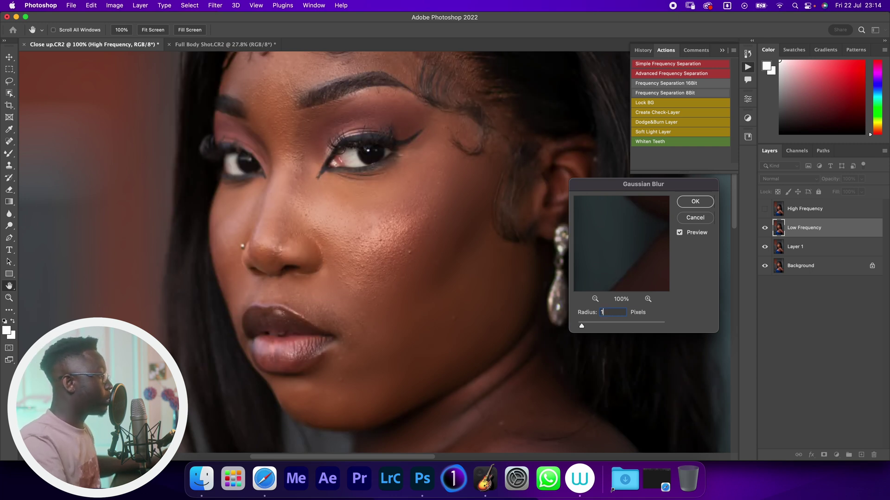
pyautogui.press('Return')
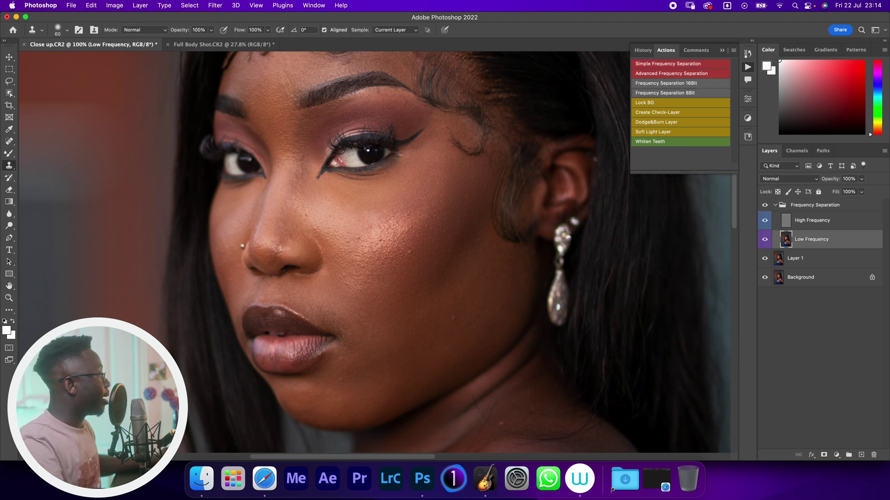
# - Try smoothing the cheek on the Low Frequency layer with the Mixer Brush at size 100, and undo the blending
pyautogui.click(812, 220)
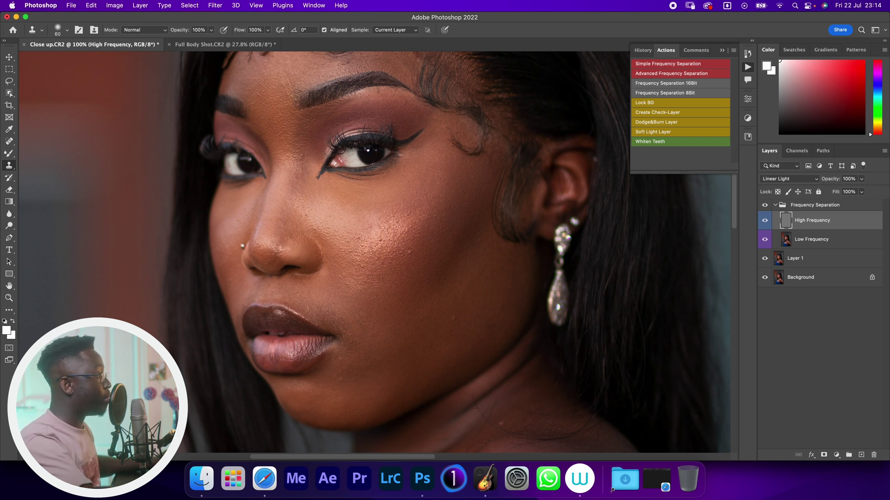
pyautogui.press('super+plus')
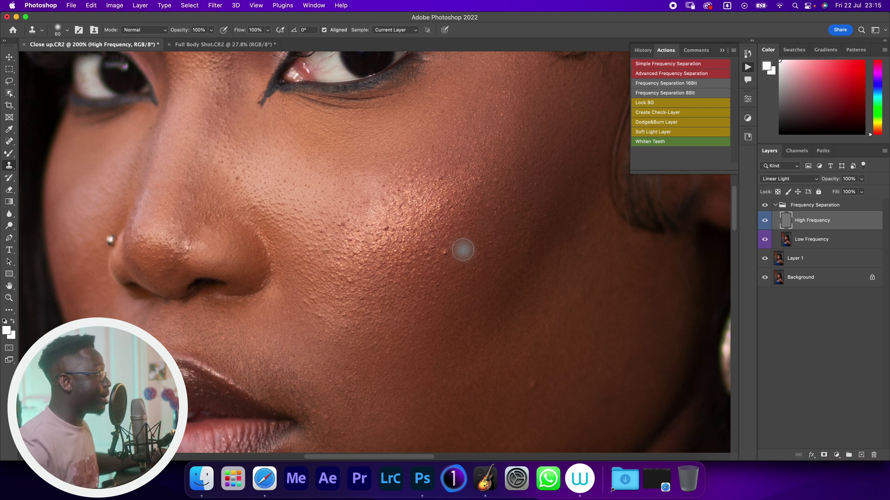
pyautogui.click(811, 239)
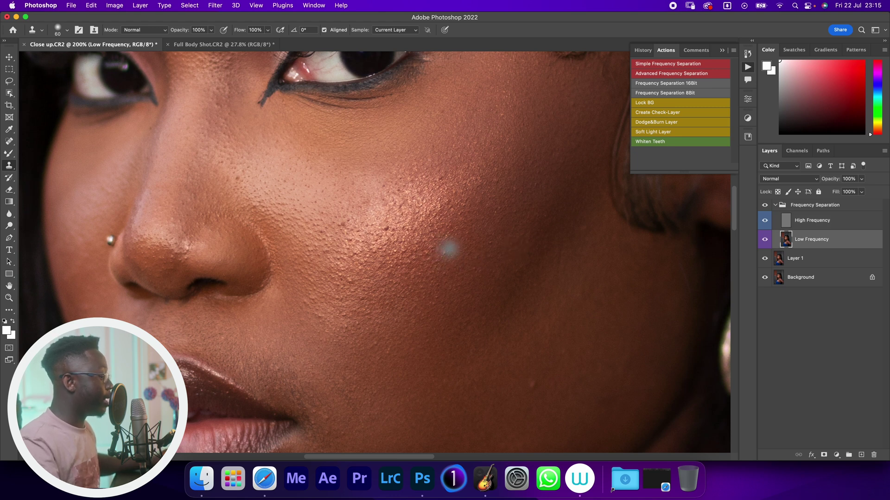
pyautogui.press('b')
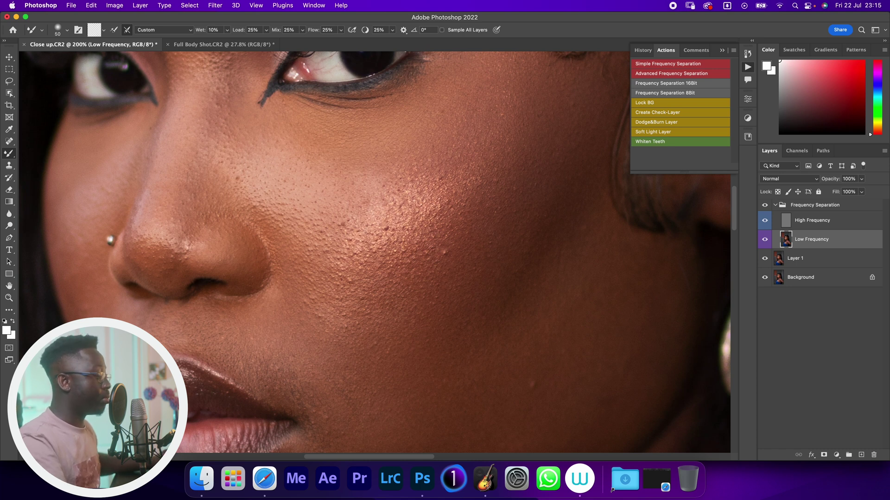
pyautogui.press(']')
pyautogui.press(']')
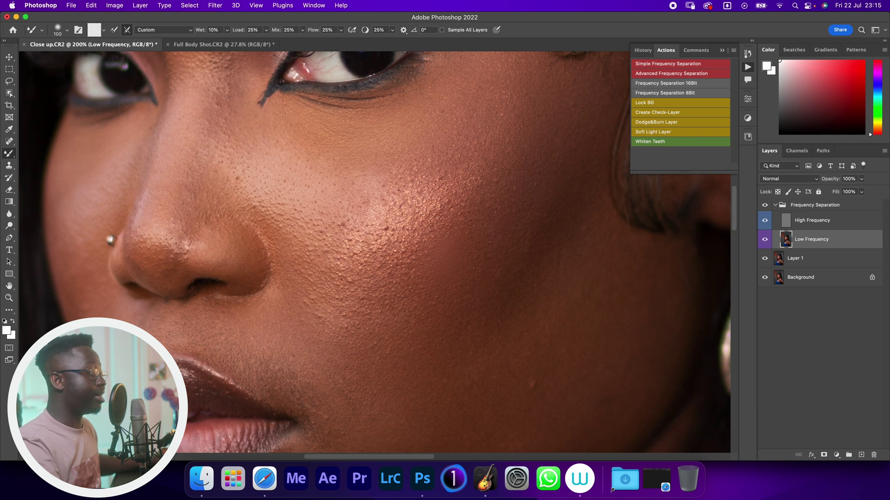
pyautogui.press('super+z')
# - Blend the skin tones across the cheek on the Low Frequency layer with the Mixer Brush at sizes between 200 and 400
pyautogui.press('super+minus')
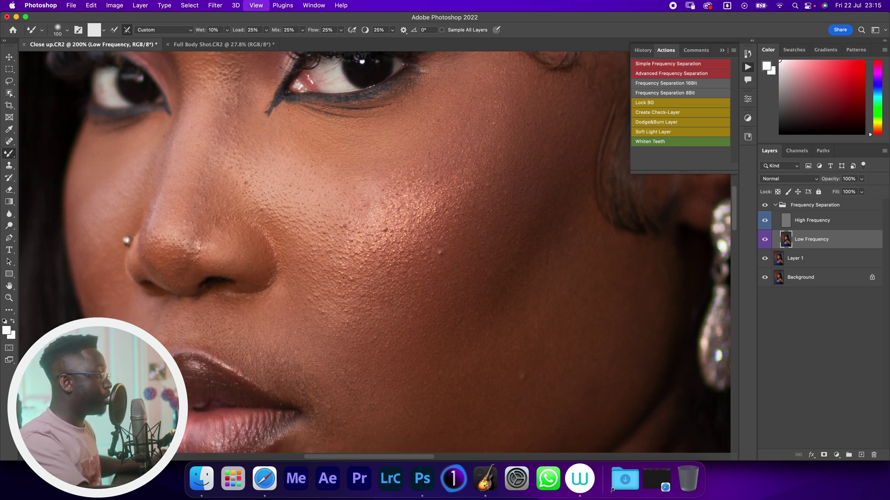
pyautogui.press('super+minus')
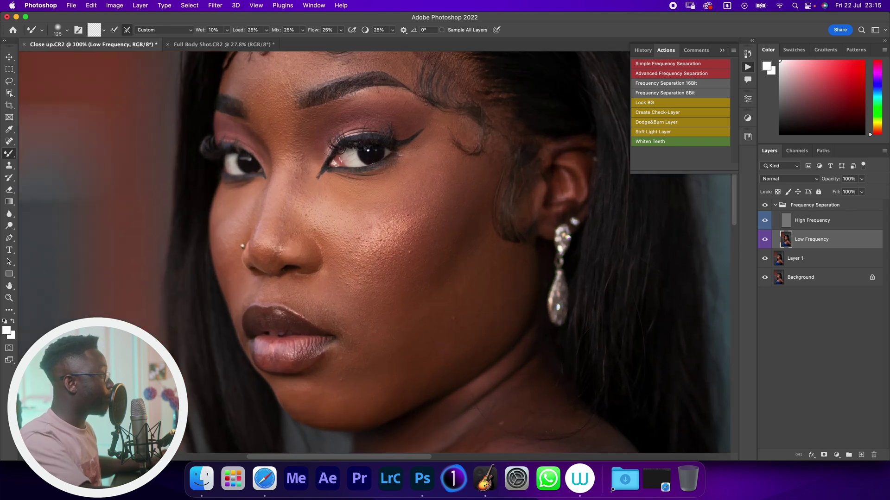
pyautogui.press(']')
pyautogui.press(']')
pyautogui.press(']')
pyautogui.press(']')
pyautogui.press(']')
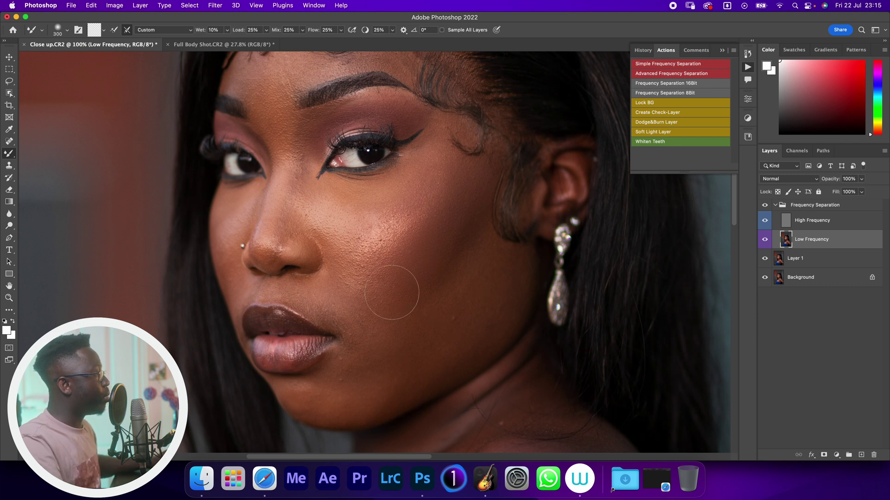
pyautogui.press('[')
pyautogui.press('[')
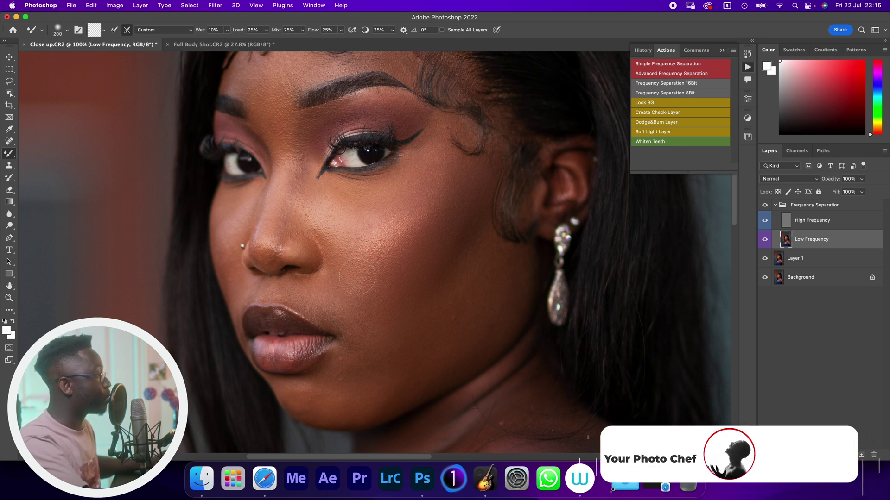
pyautogui.press(']')
pyautogui.press(']')
pyautogui.press(']')
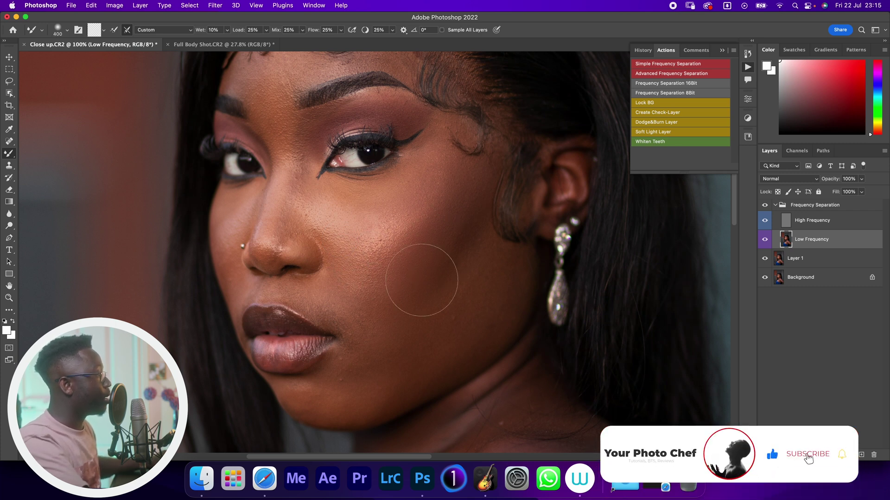
# - Smooth the chin and the skin around the nose on the Low Frequency layer with a smaller Mixer Brush of 250 to 150
pyautogui.press('[')
pyautogui.press('[')
pyautogui.press('[')
pyautogui.press('[')
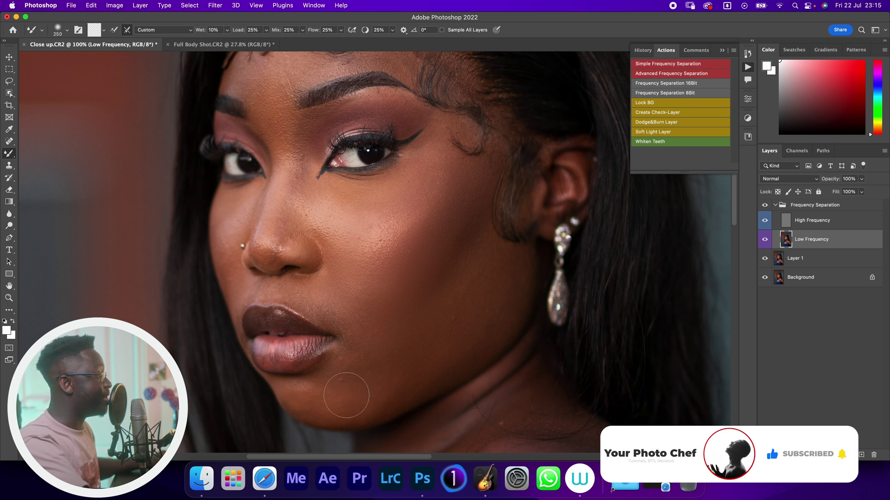
pyautogui.press('[')
pyautogui.press('[')
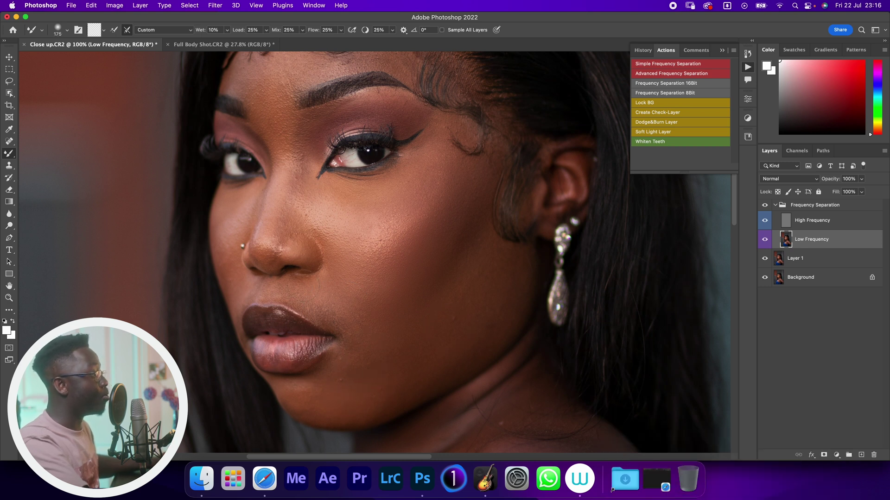
pyautogui.press('[')
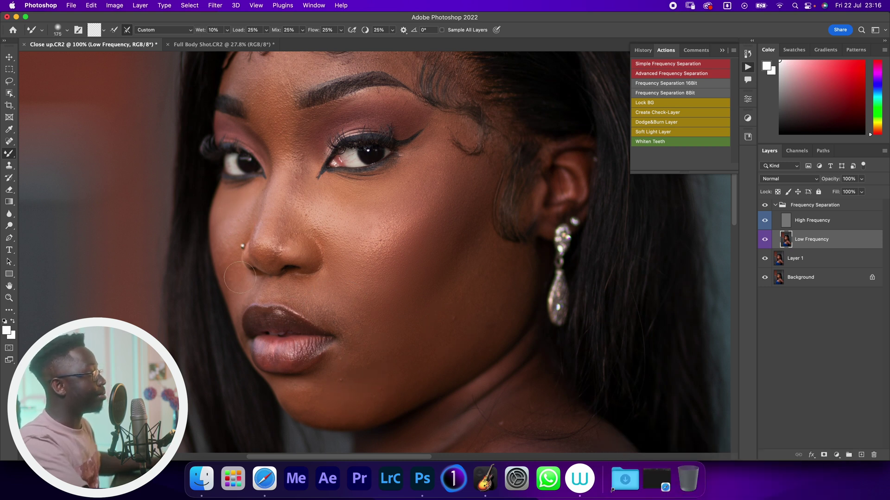
# - Blend the upper face on the Low Frequency layer with the Mixer Brush at sizes 200 and 150
pyautogui.scroll(4, 375, 252)
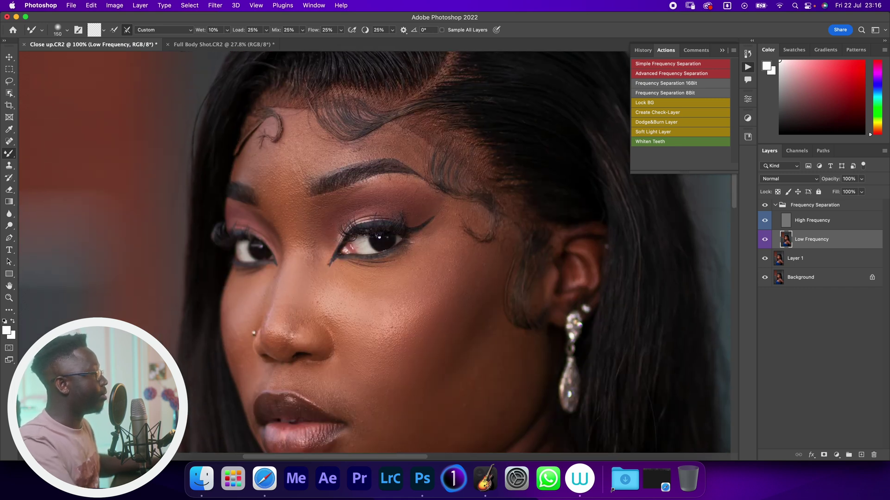
pyautogui.press(']')
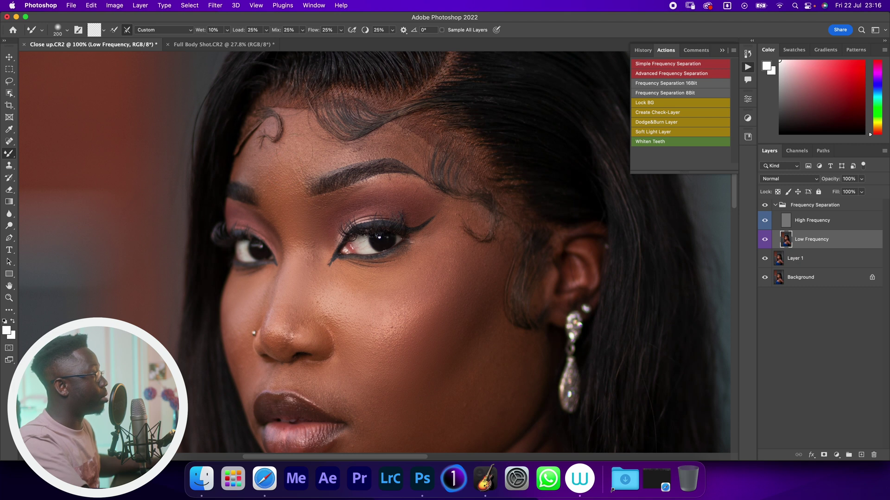
pyautogui.press('[')
pyautogui.press('[')
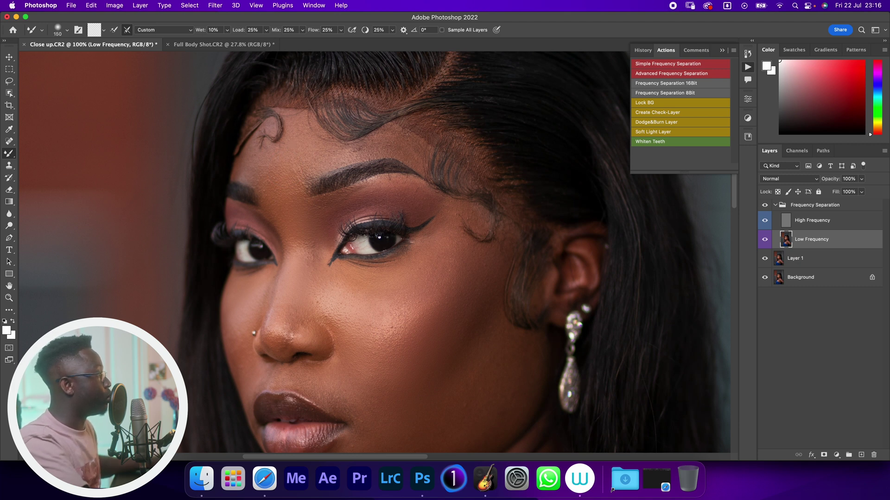
# - Compare the cheek with the Frequency Separation group hidden and shown, and reduce the group's opacity to 55%
pyautogui.scroll(-2, 375, 253)
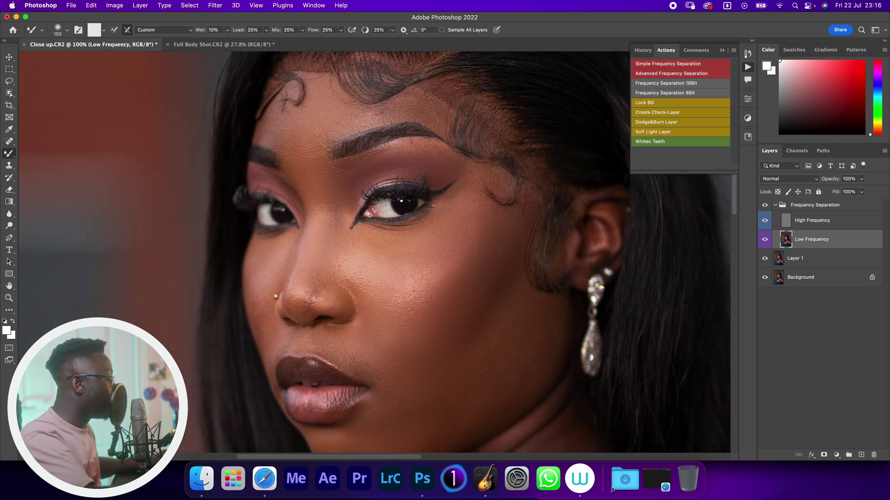
pyautogui.press('super+plus')
pyautogui.scroll(-3, 464, 288)
pyautogui.hscroll(2, 464, 287)
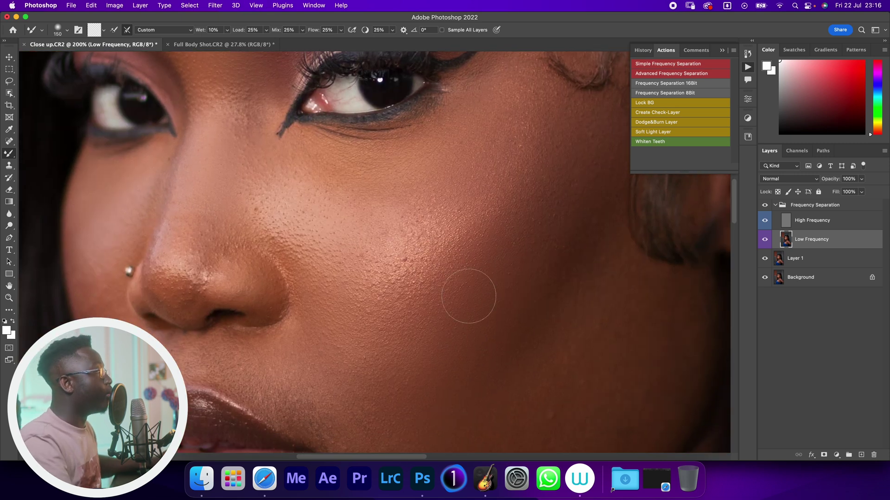
pyautogui.click(764, 205)
pyautogui.click(765, 205)
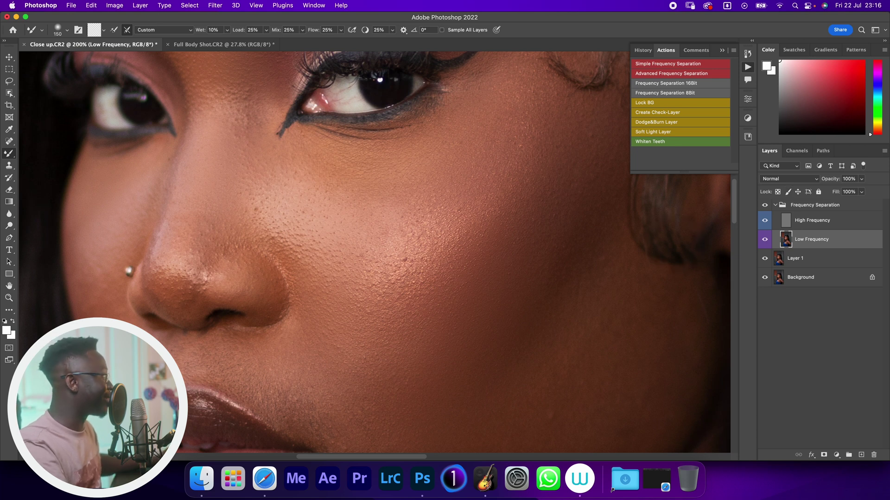
pyautogui.click(775, 204)
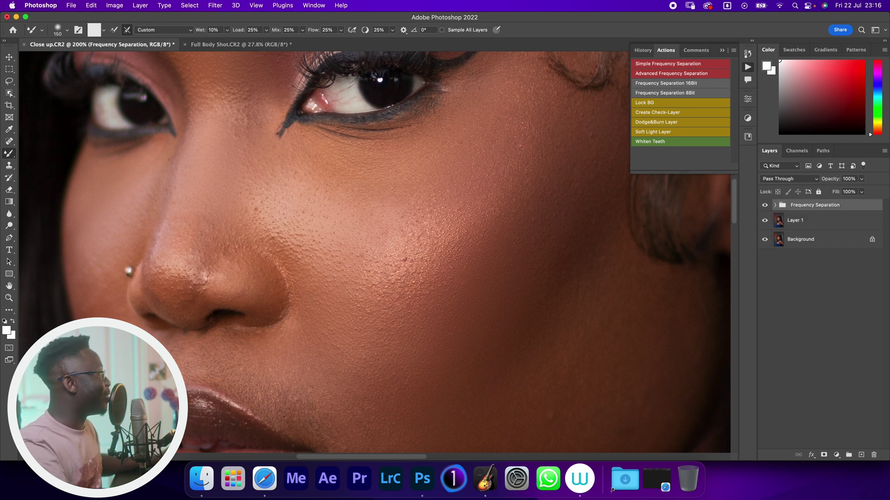
pyautogui.moveTo(830, 179); pyautogui.dragTo(809, 179)
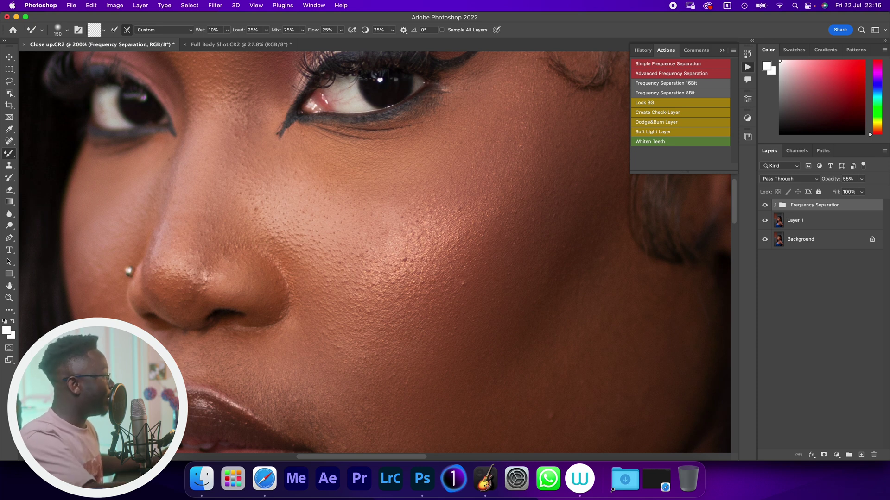
# - Delete the Frequency Separation group from the close-up portrait
pyautogui.press('BackSpace')
pyautogui.press('super+minus')
pyautogui.press('super+minus')
pyautogui.press('super+minus')
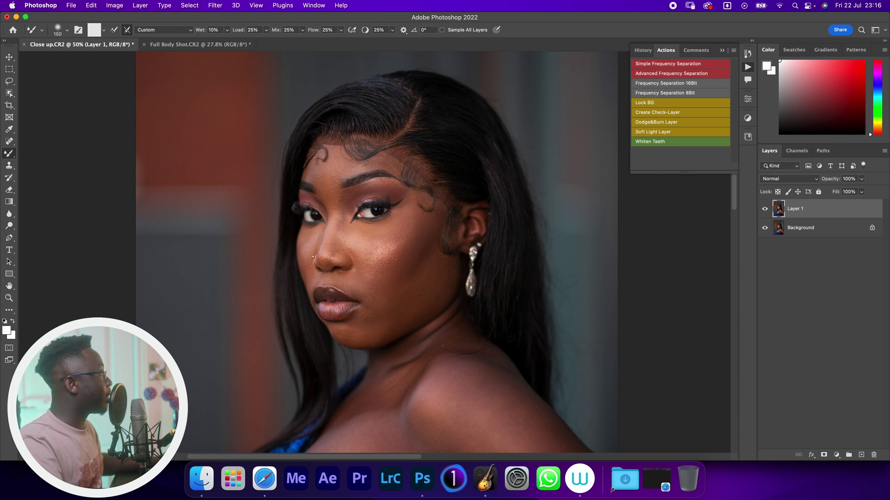
# - Rebuild the frequency separation layers above Layer 1 with a Gaussian Blur radius of 48.7 pixels
pyautogui.moveTo(613, 325); pyautogui.dragTo(630, 326)
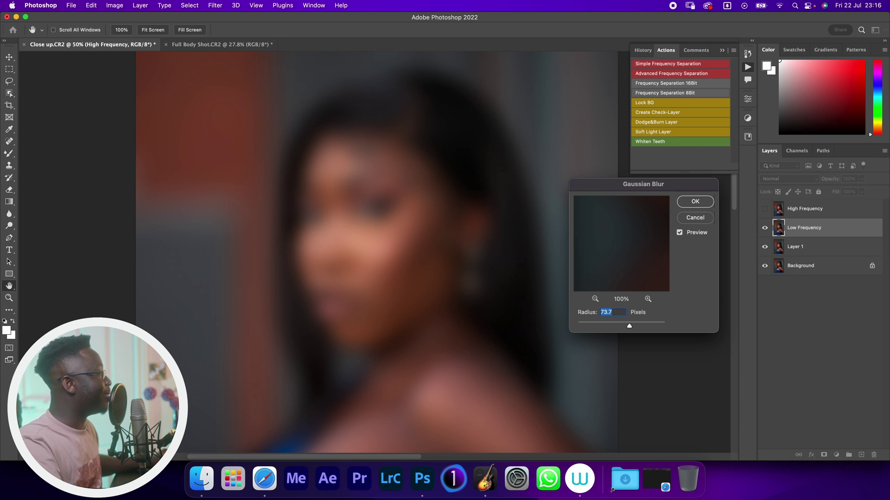
pyautogui.moveTo(629, 325); pyautogui.dragTo(626, 325)
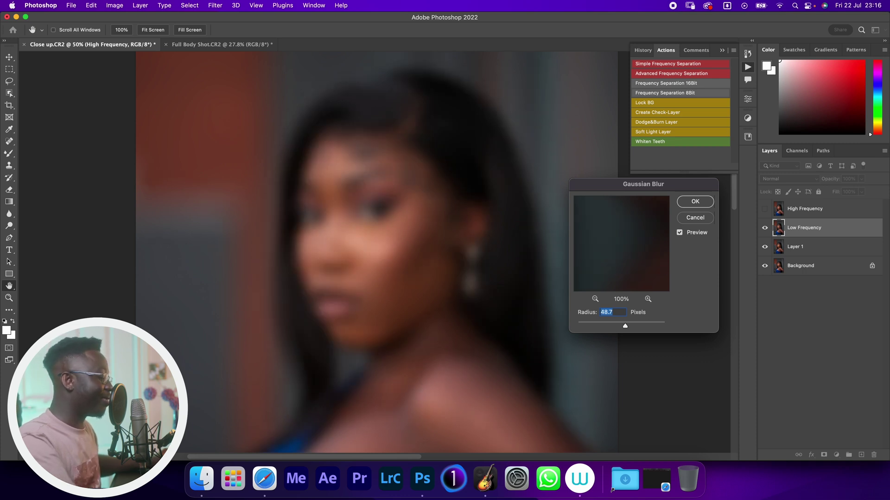
pyautogui.press('Return')
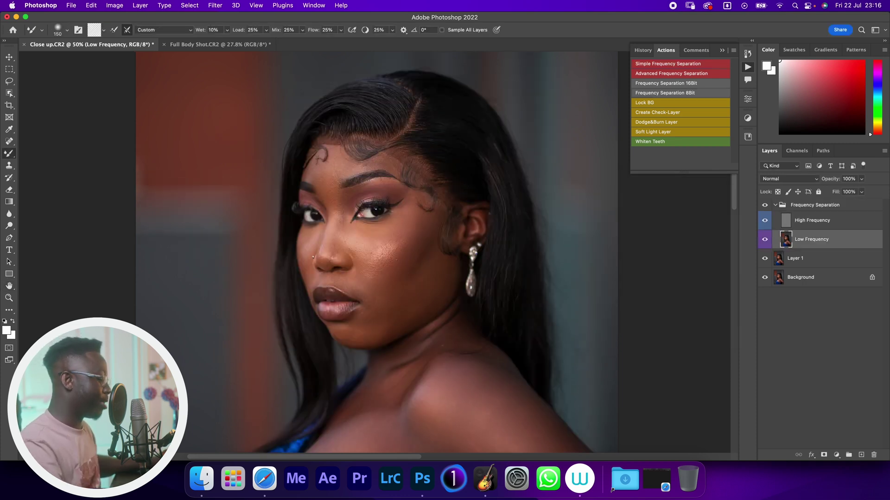
# - Inspect the cheek texture up close and ready the Clone Stamp tool on the High Frequency layer
pyautogui.press('z')
pyautogui.moveTo(358, 227); pyautogui.dragTo(407, 227)
pyautogui.scroll(-2, 374, 252)
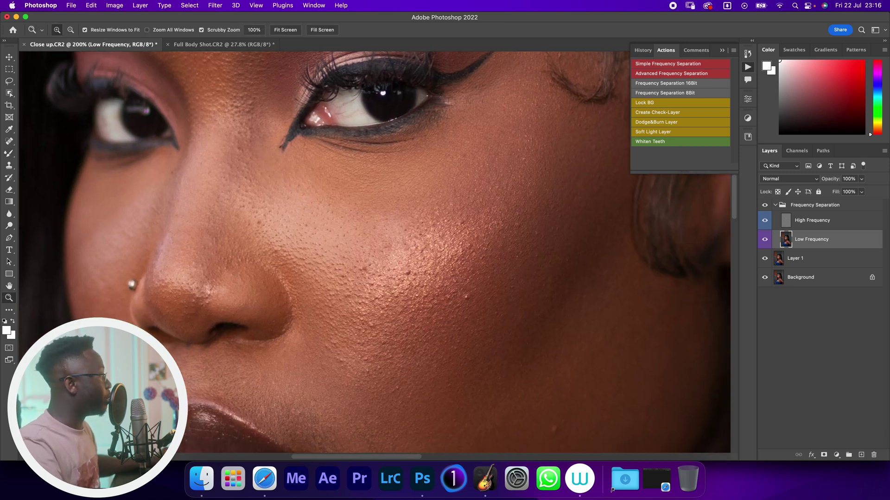
pyautogui.click(812, 220)
pyautogui.press('s')
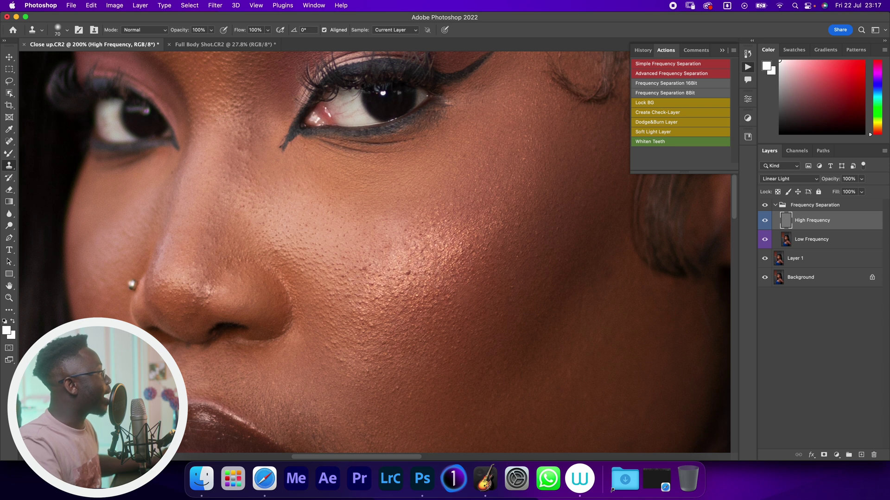
pyautogui.click(811, 240)
pyautogui.click(812, 220)
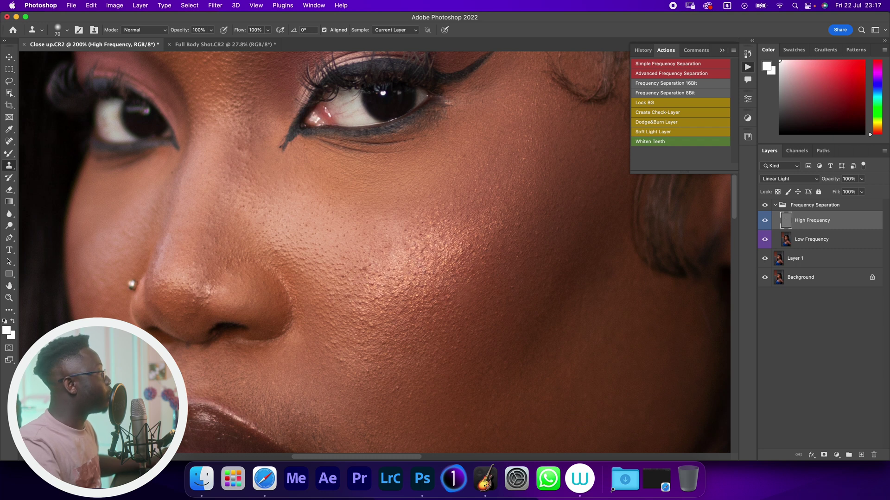
# - Blend the cheek tones on the Low Frequency layer with the Mixer Brush, varying its size between 150 and 300
pyautogui.hotkey('alt', '[')
pyautogui.press('b')
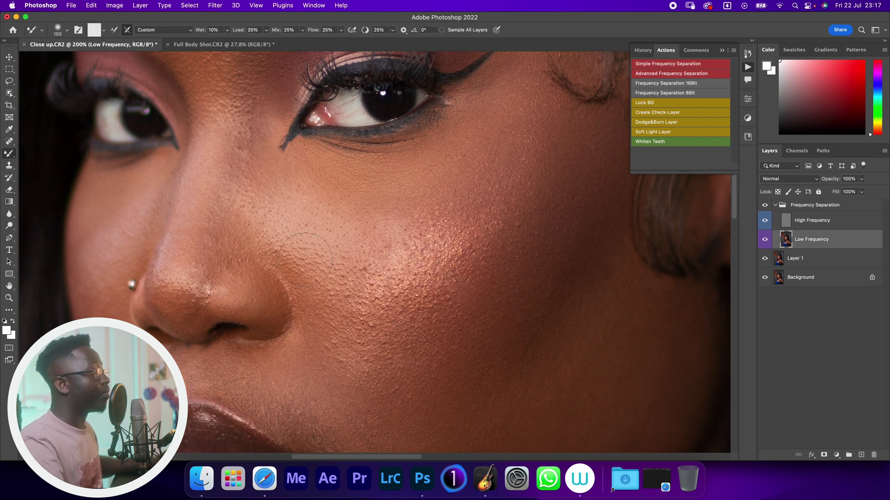
pyautogui.press(']')
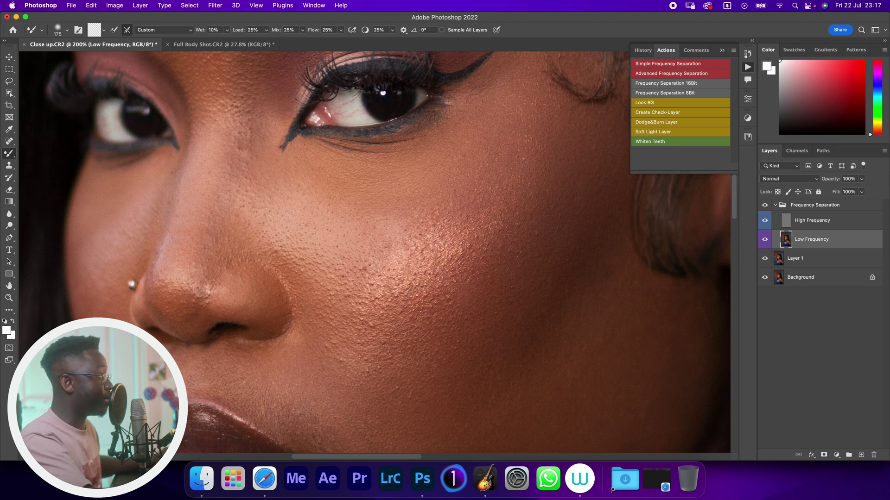
pyautogui.press(']')
pyautogui.press(']')
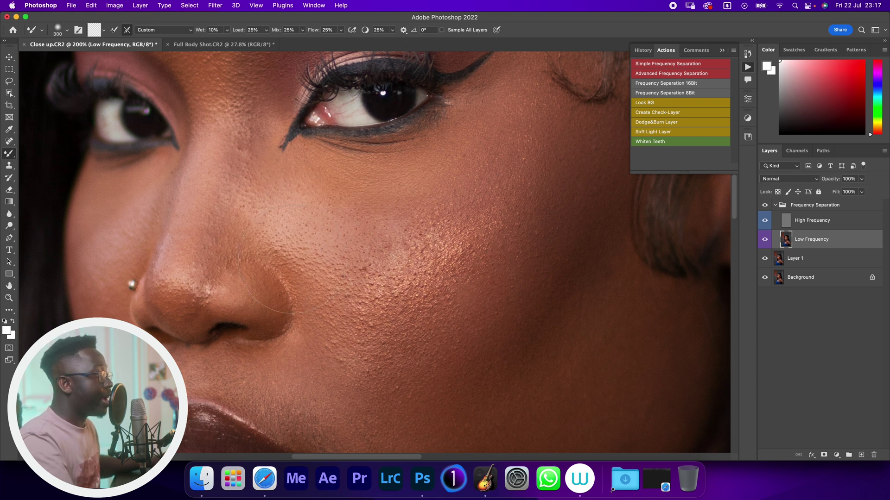
pyautogui.press('[')
pyautogui.press('[')
pyautogui.press('[')
pyautogui.press('[')
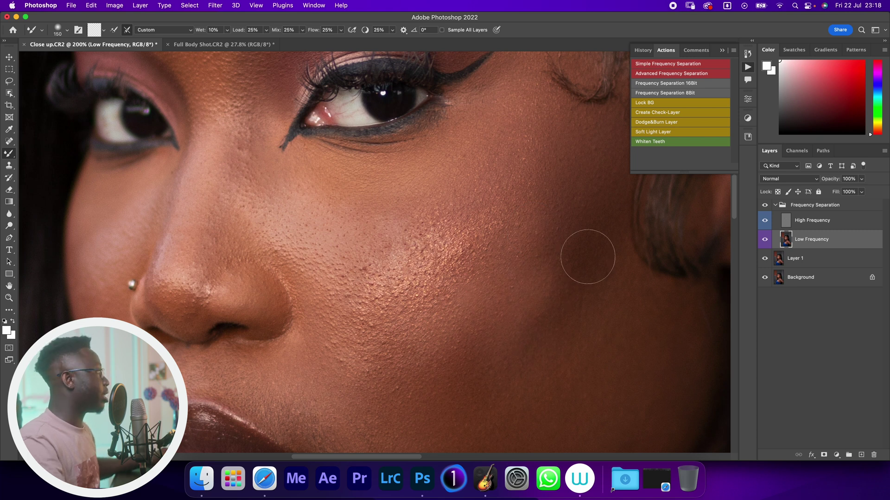
# - Smooth the cheek highlight and facial tones on the Low Frequency layer with the Mixer Brush at sizes 175, 300 and 200
pyautogui.press('super+minus')
pyautogui.press('super+minus')
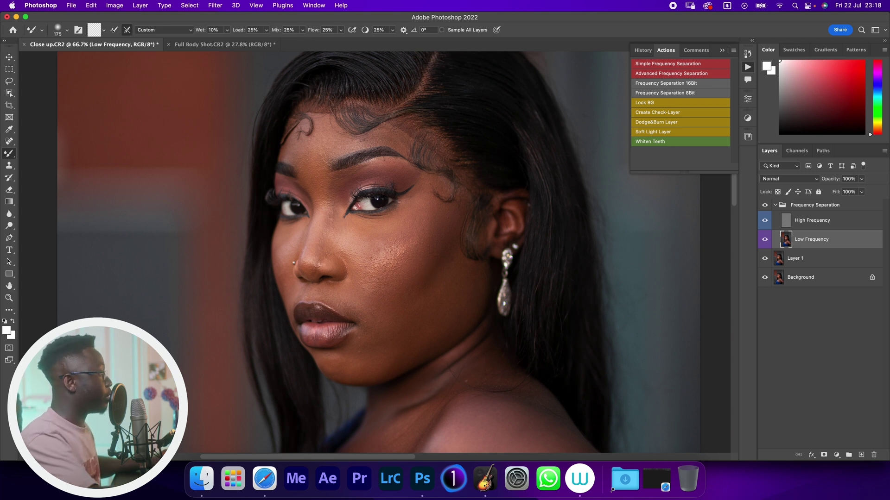
pyautogui.press(']')
pyautogui.press(']')
pyautogui.press(']')
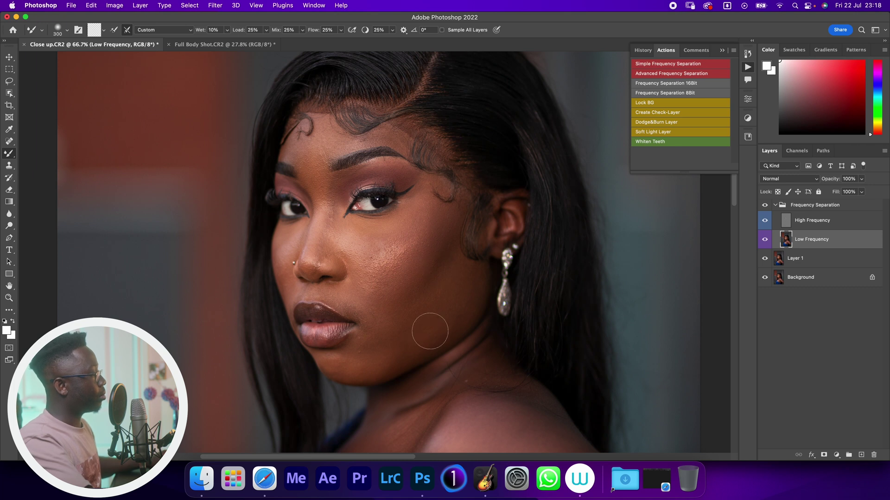
pyautogui.press('[')
pyautogui.press('[')
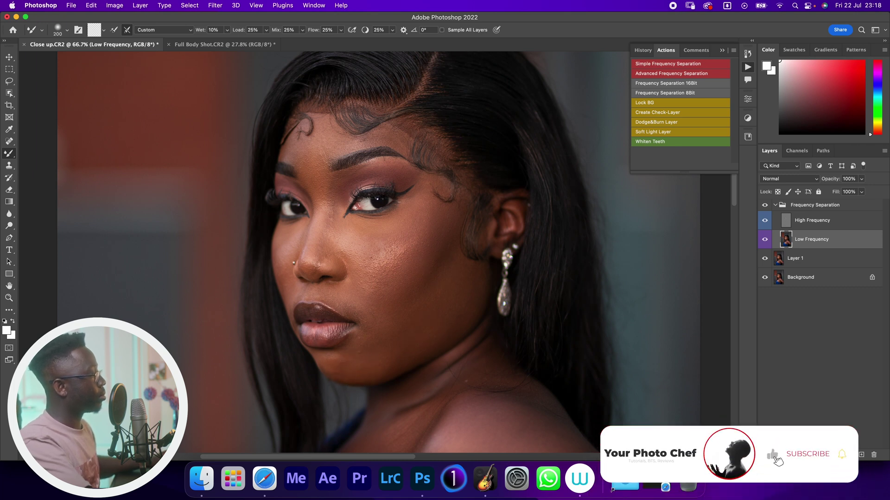
# - Compare the close-up portrait with the Frequency Separation group hidden and shown, and delete the group
pyautogui.click(765, 205)
pyautogui.click(764, 205)
pyautogui.click(814, 205)
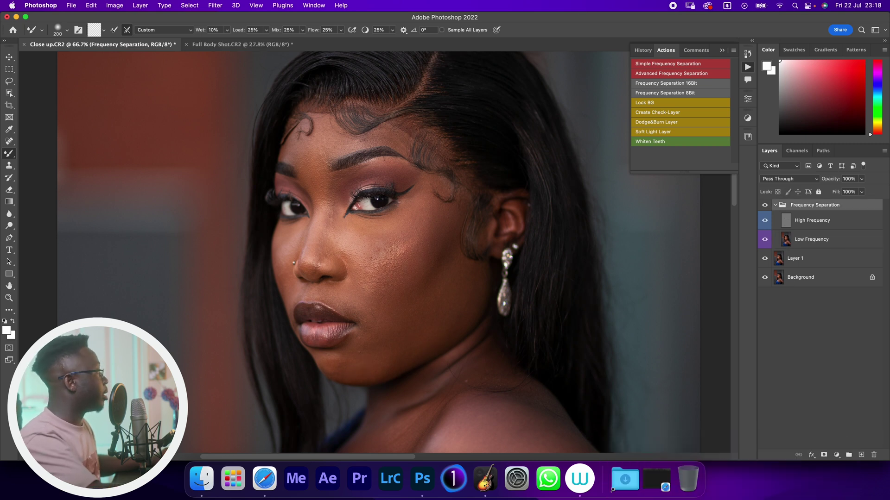
pyautogui.press('Delete')
pyautogui.press('v')
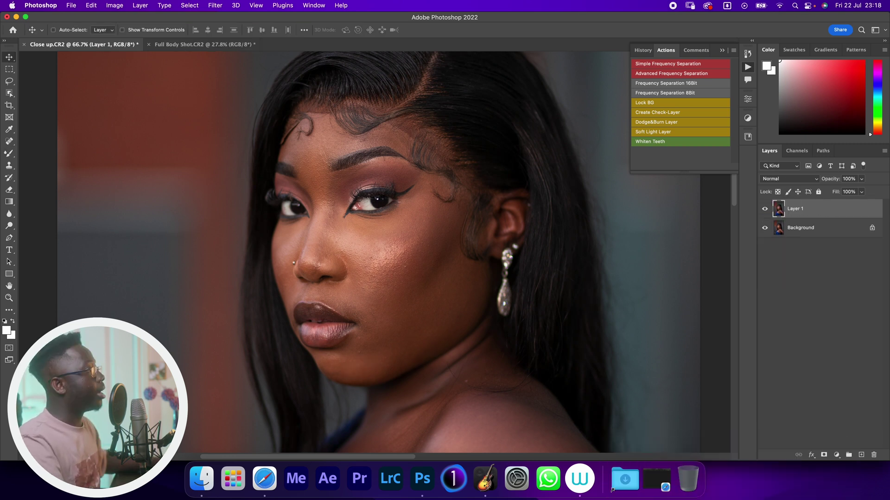
# - Switch to Full Body Shot.CR2 and run the Frequency Separation 8Bit action with a Gaussian Blur radius of 0.4 pixels
pyautogui.click(204, 44)
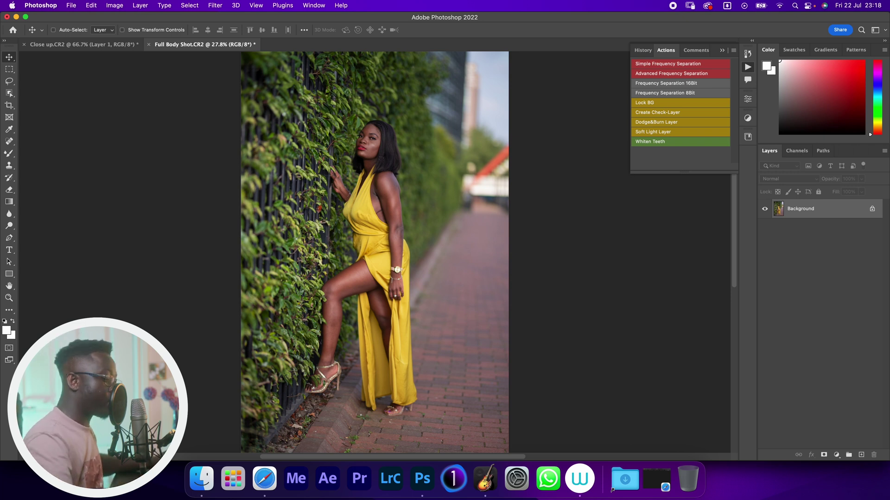
pyautogui.press('z')
pyautogui.moveTo(373, 135); pyautogui.dragTo(451, 136)
pyautogui.scroll(3, 374, 252)
pyautogui.hscroll(-2, 374, 252)
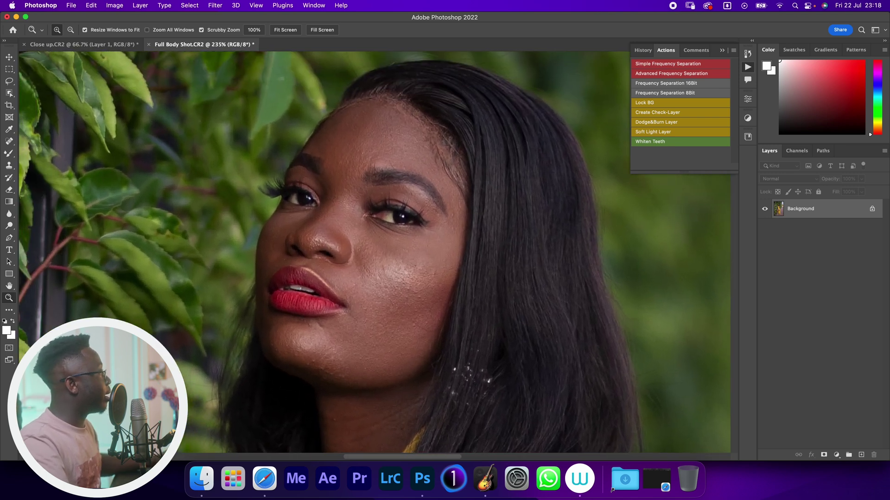
pyautogui.click(680, 93)
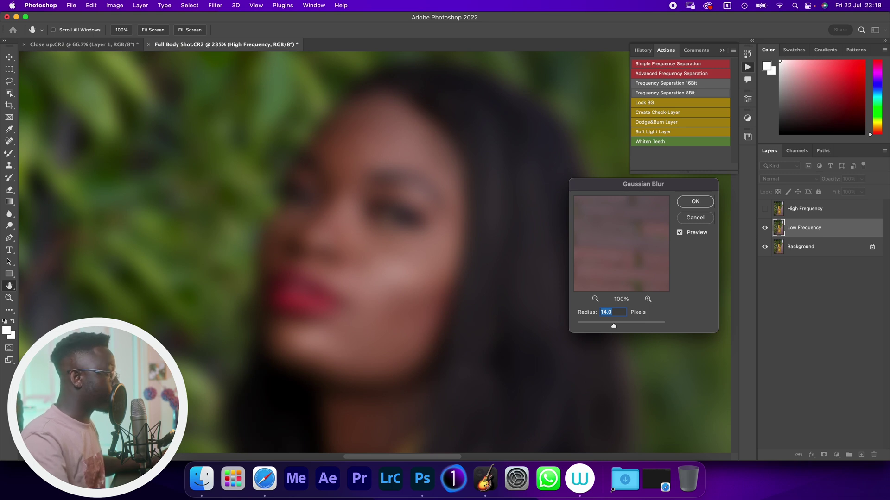
pyautogui.moveTo(614, 326); pyautogui.dragTo(577, 326)
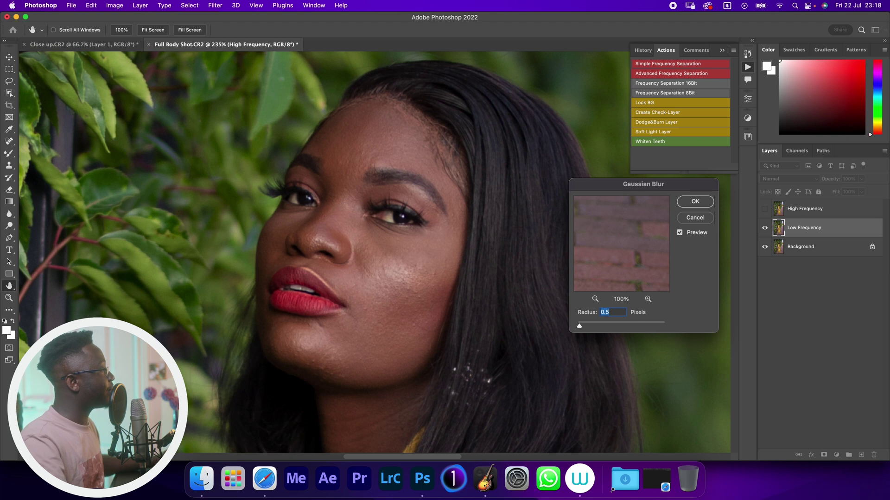
pyautogui.write('0.')
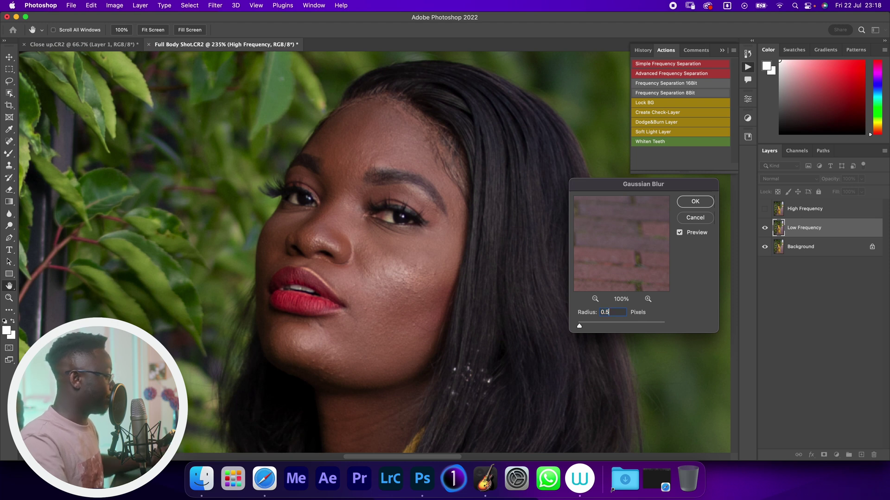
pyautogui.write('4')
pyautogui.press('Return')
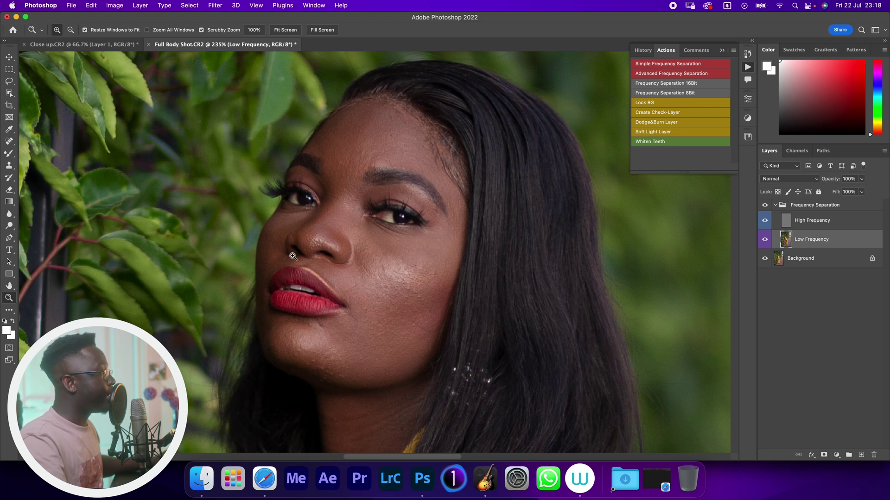
# - Set the Clone Stamp tool to size 30 for working on the face in the High Frequency layer
pyautogui.click(806, 223)
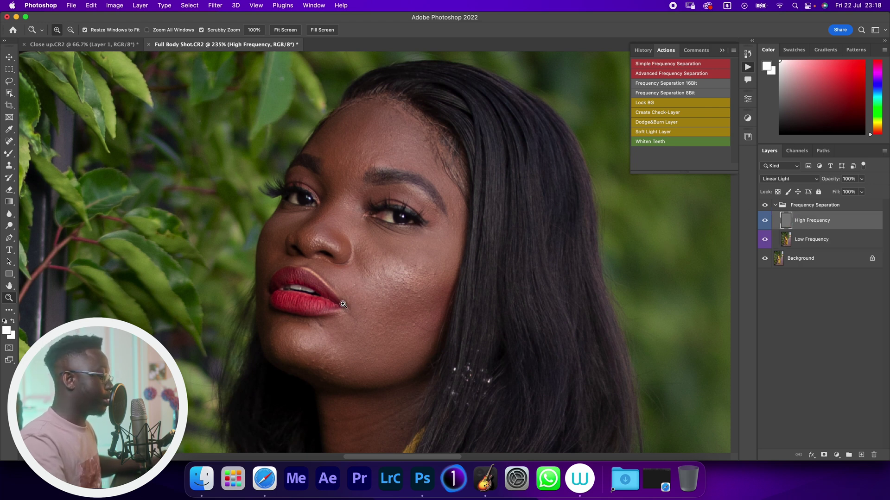
pyautogui.press('s')
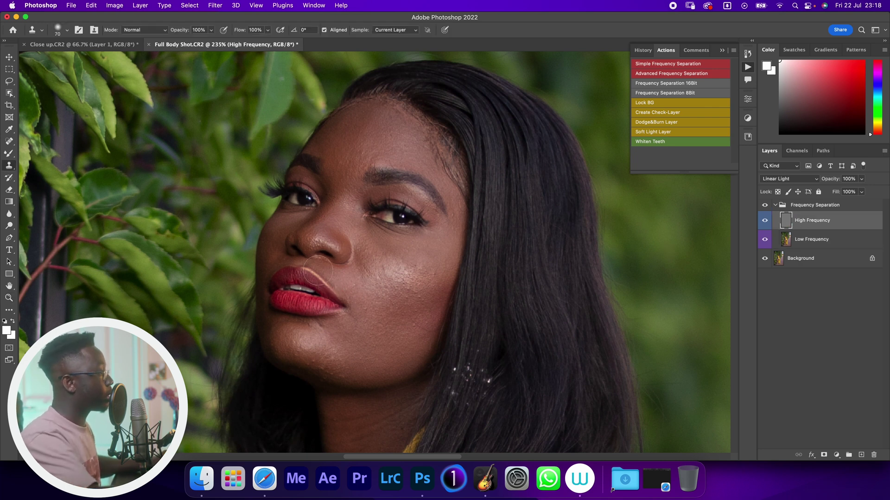
pyautogui.press('[')
pyautogui.press('[')
pyautogui.press('[')
pyautogui.press('[')
pyautogui.press('[')
pyautogui.press('[')
pyautogui.press('[')
pyautogui.press(']')
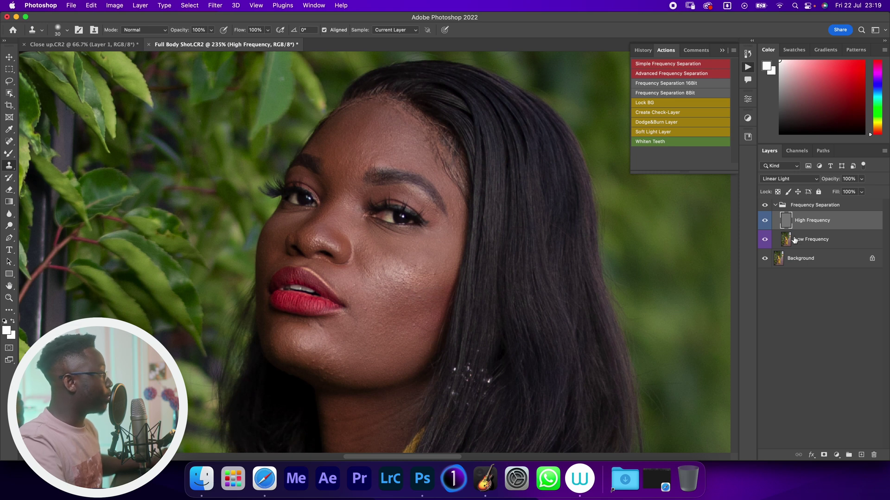
# - Blend the cheek and jaw on the Low Frequency layer with the Mixer Brush at sizes 90 and 80
pyautogui.click(811, 241)
pyautogui.press('b')
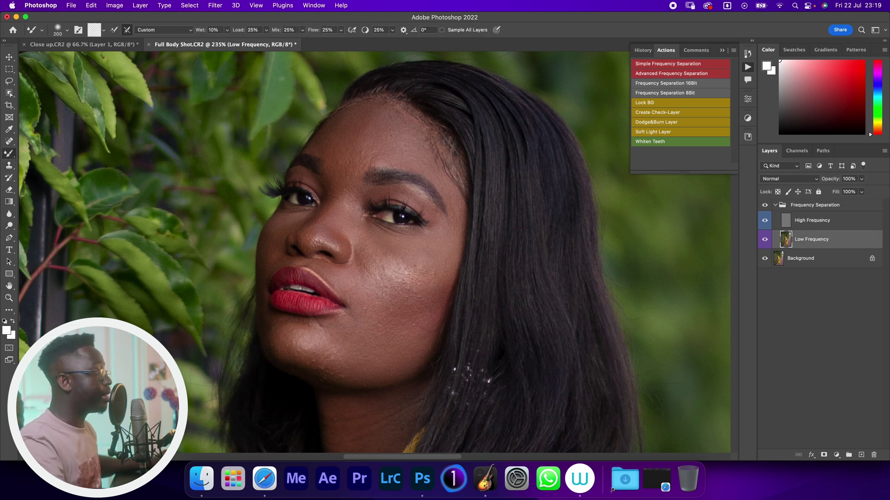
pyautogui.press('[')
pyautogui.press('[')
pyautogui.press('[')
pyautogui.press('[')
pyautogui.press('[')
pyautogui.press('[')
pyautogui.press('[')
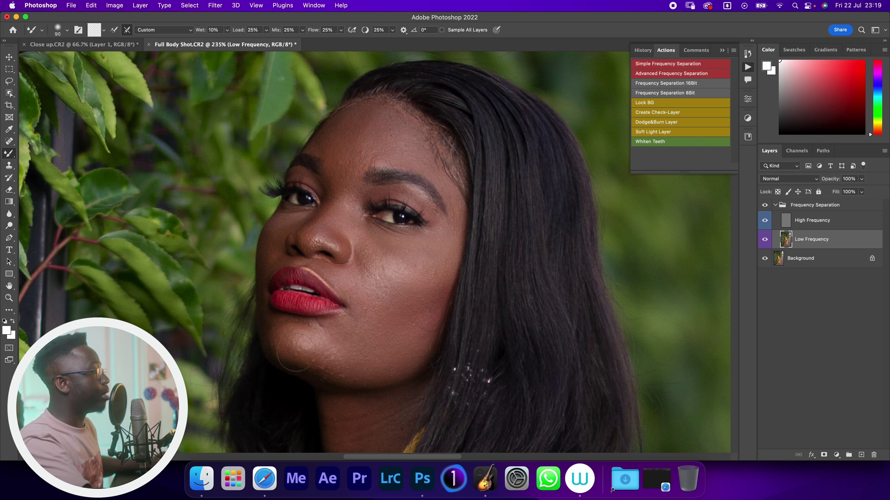
pyautogui.press('[')
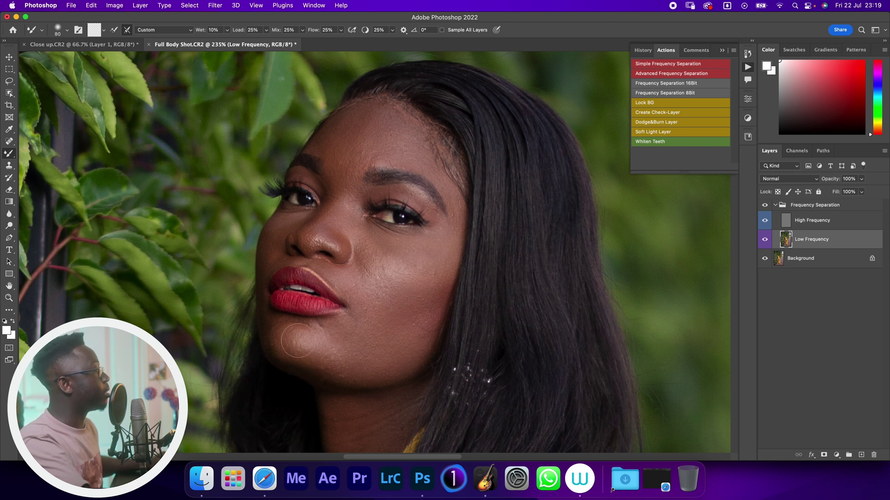
pyautogui.moveTo(415, 353)
pyautogui.mouseDown()
pyautogui.moveTo(425, 352)
pyautogui.moveTo(366, 345)
pyautogui.moveTo(391, 317)
pyautogui.moveTo(395, 265)
pyautogui.mouseUp()
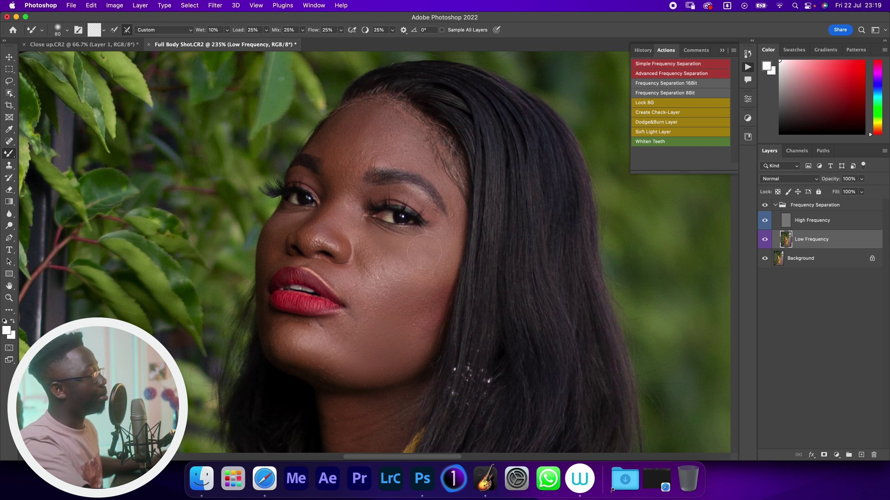
# - Compare the face with the Frequency Separation group repeatedly hidden and shown, and delete the group from the full-body photo
pyautogui.click(765, 205)
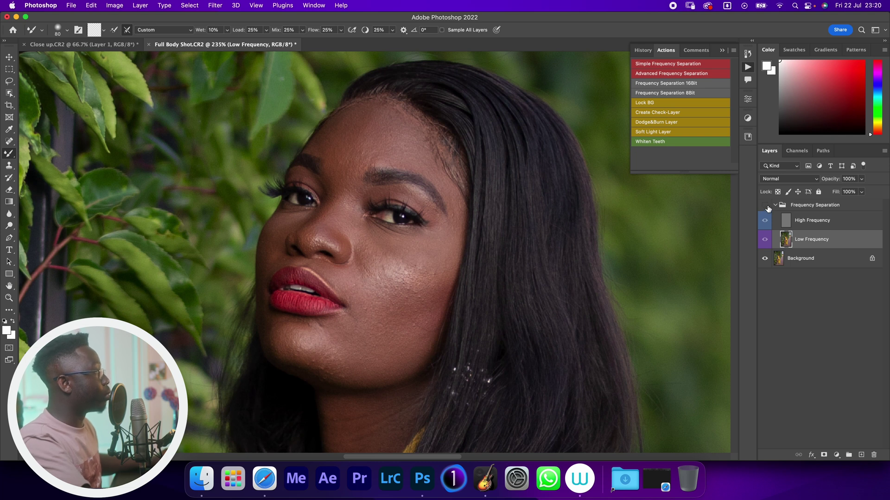
pyautogui.click(764, 206)
pyautogui.click(765, 206)
pyautogui.click(765, 205)
pyautogui.click(764, 206)
pyautogui.click(765, 206)
pyautogui.click(793, 207)
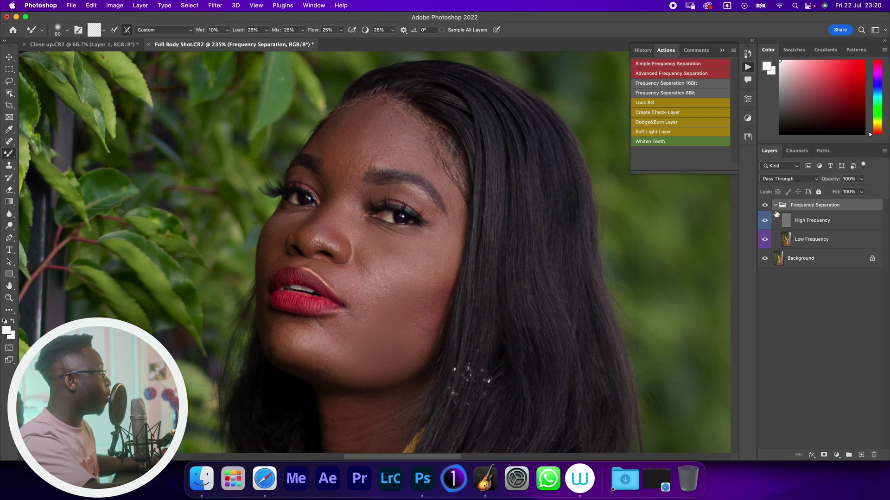
pyautogui.press('BackSpace')
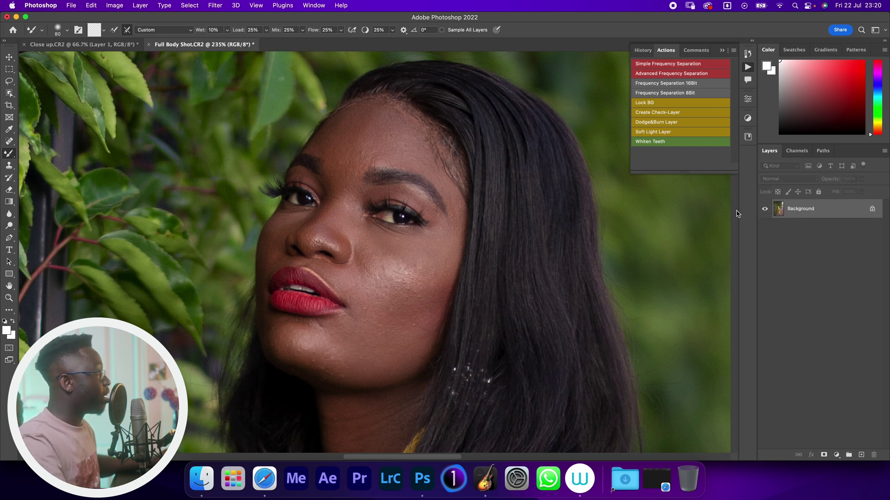
# - Run the Simple Frequency Separation action on the full-body photo with a Gaussian Blur radius of 30 pixels
pyautogui.click(649, 68)
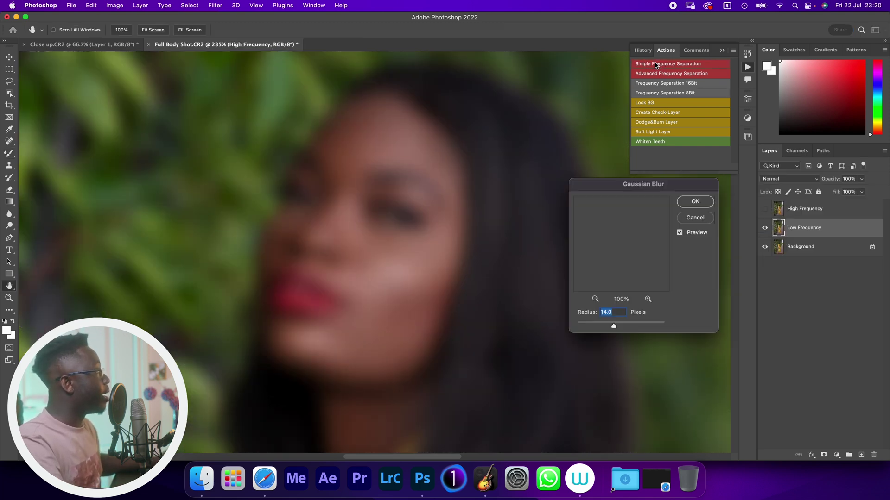
pyautogui.click(629, 325)
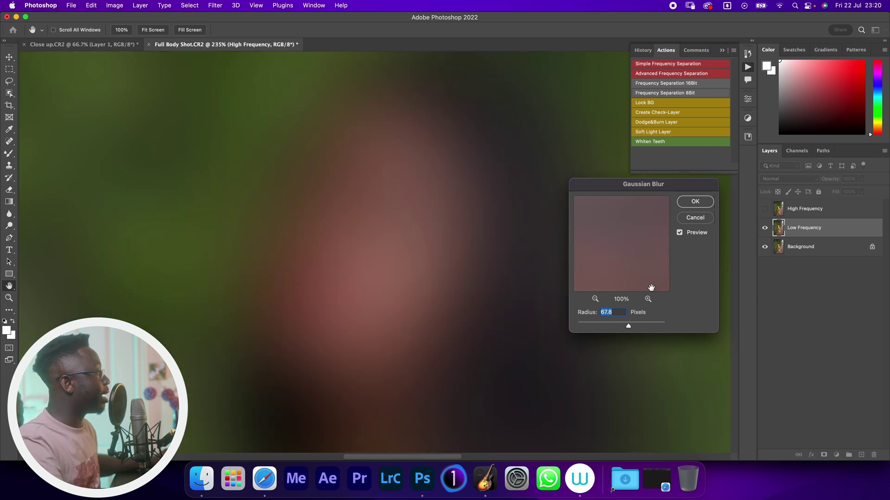
pyautogui.write('40')
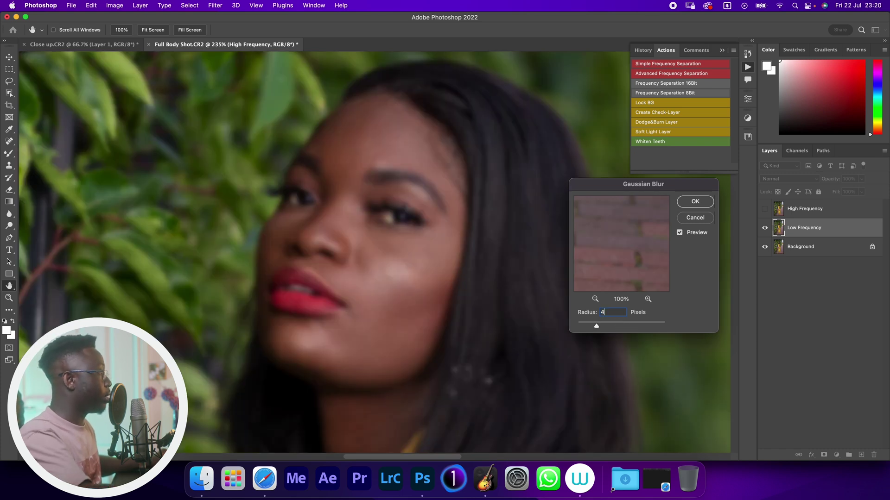
pyautogui.press('BackSpace')
pyautogui.press('BackSpace')
pyautogui.write('39')
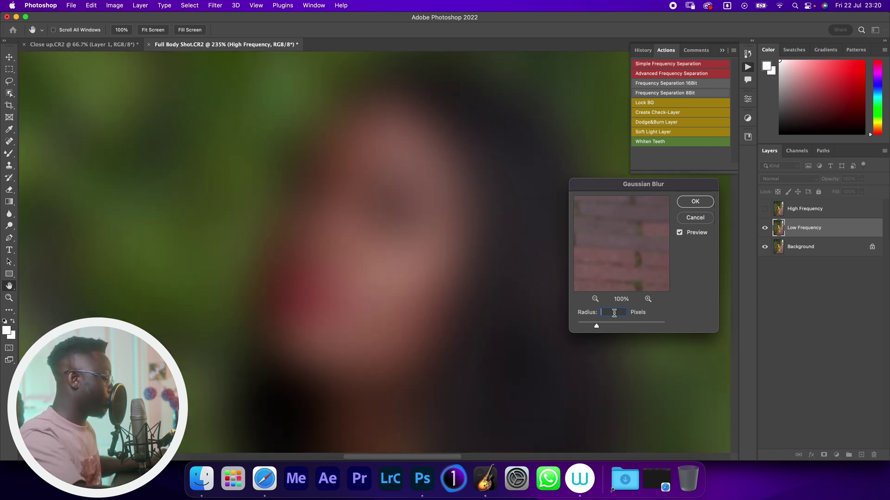
pyautogui.press('BackSpace')
pyautogui.write('0')
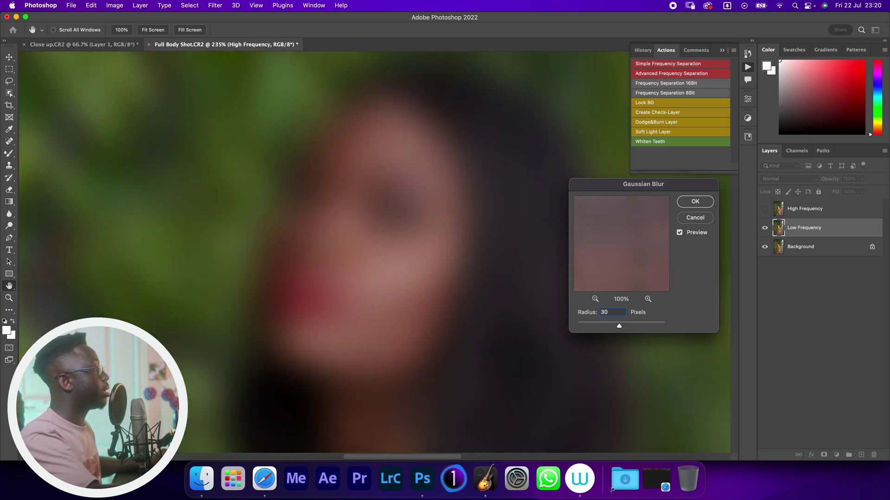
pyautogui.press('Return')
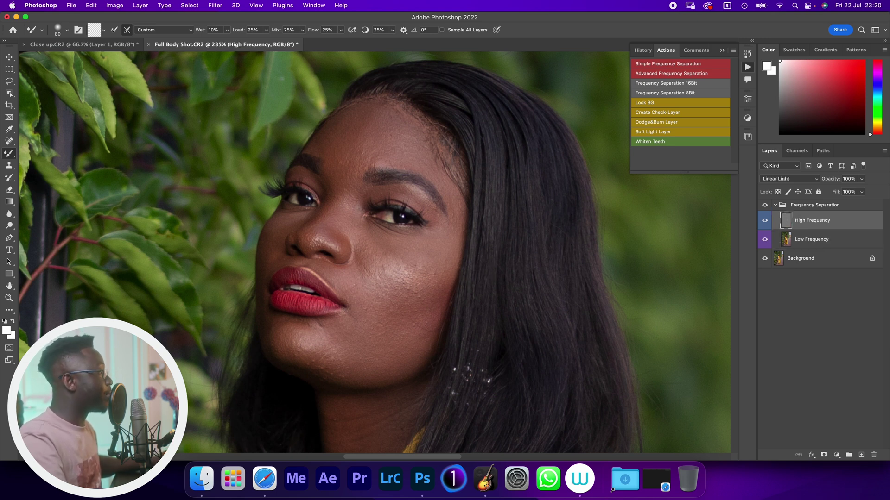
# - Activate the full-body photo's Low Frequency layer and set the Mixer Brush to size 100 for it
pyautogui.press('j')
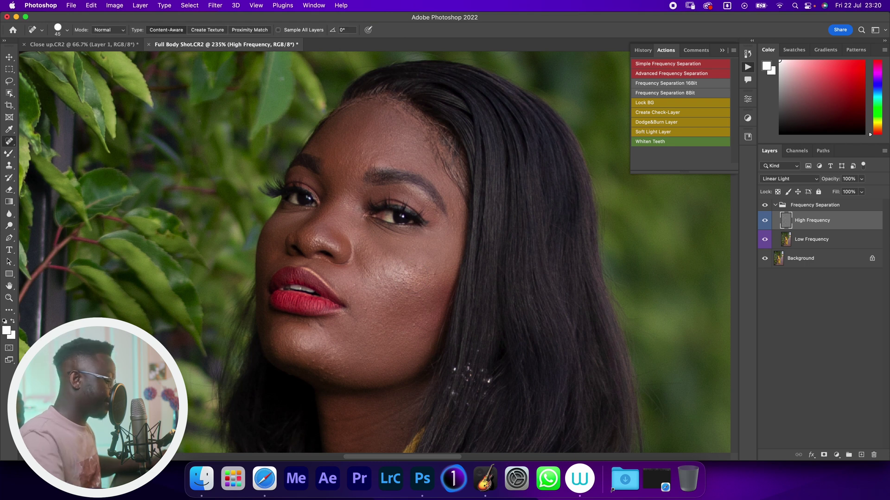
pyautogui.press('s')
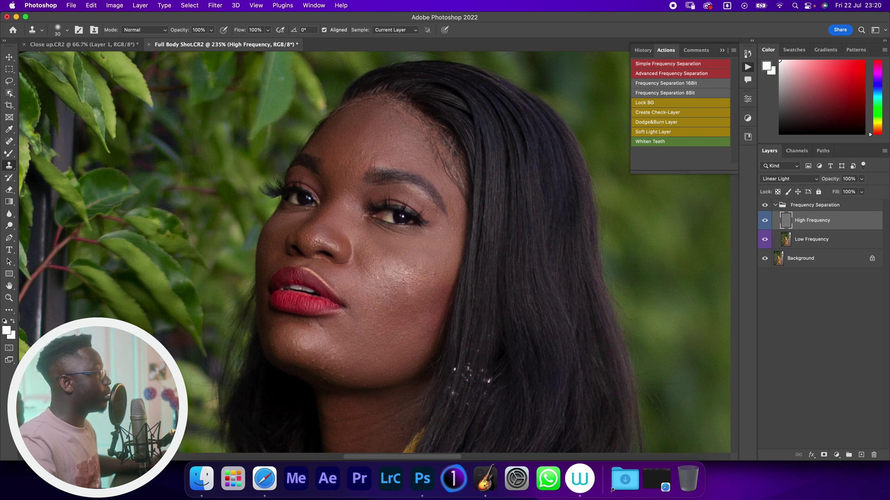
pyautogui.hotkey('alt', '[')
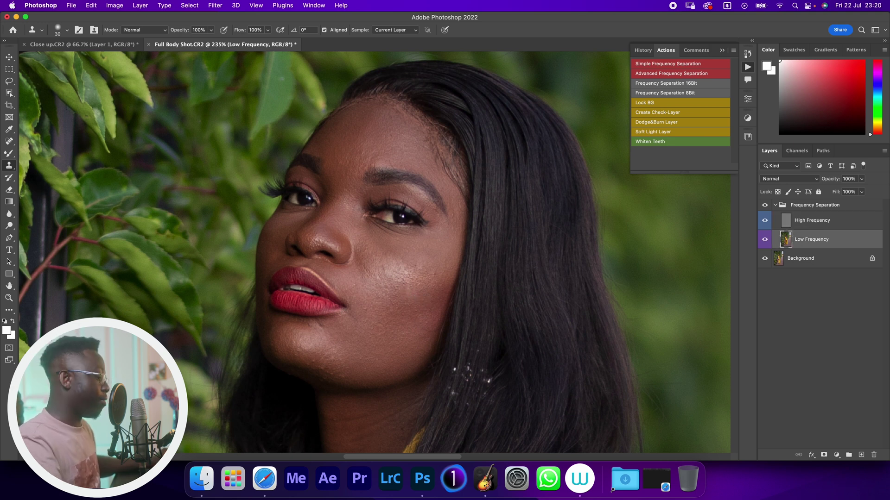
pyautogui.press('b')
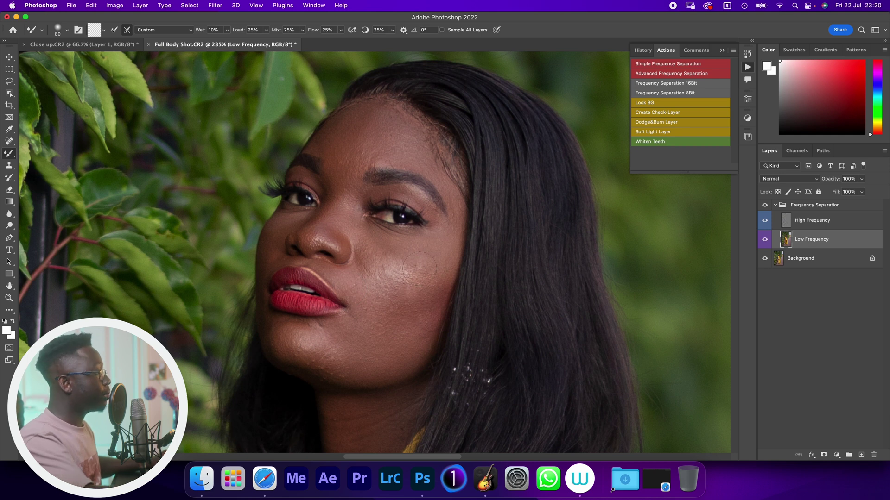
pyautogui.press(']')
pyautogui.press(']')
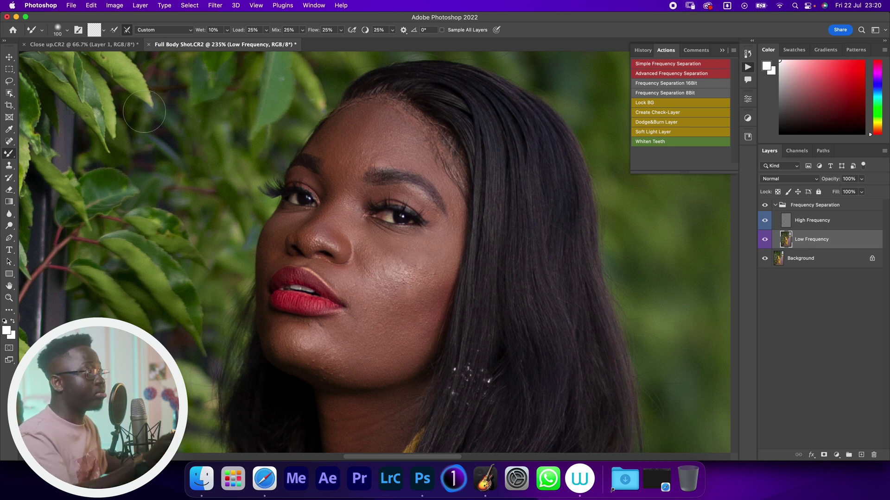
pyautogui.press('super+1')
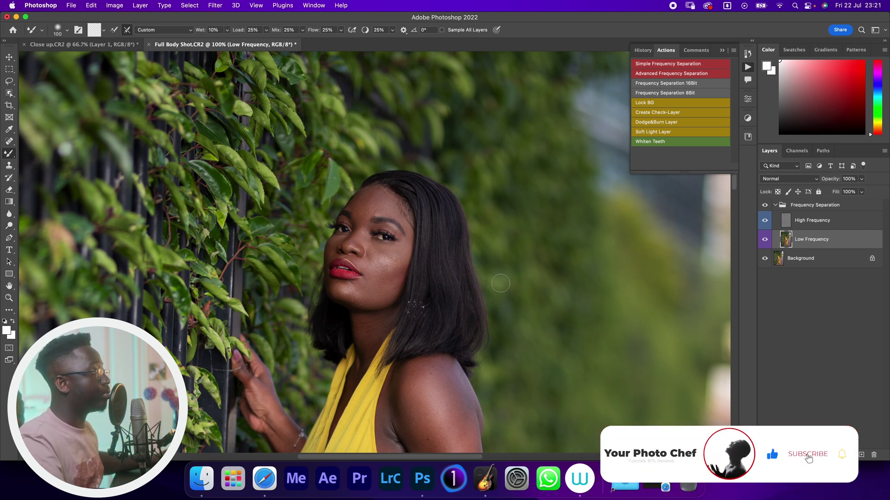
# - Switch to the close-up photo and run the Simple Frequency Separation action with a Gaussian Blur radius of 10 pixels
pyautogui.hotkey('ctrl', 'Tab')
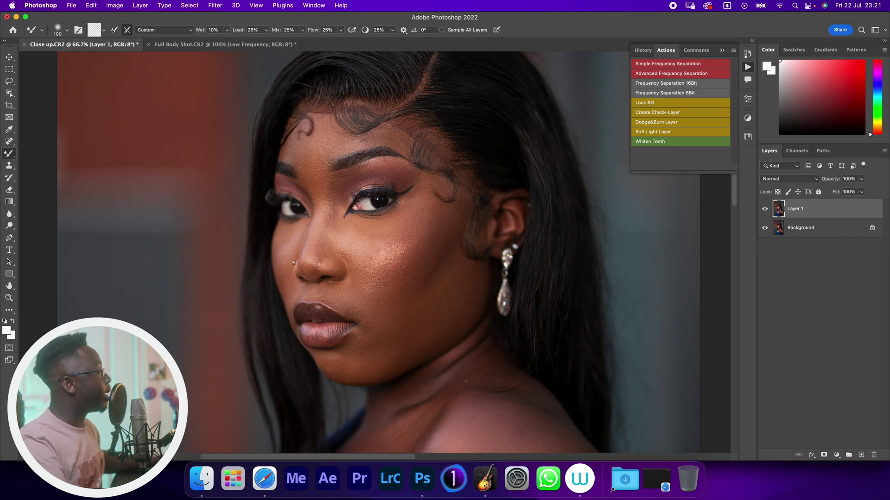
pyautogui.moveTo(613, 326); pyautogui.dragTo(599, 325)
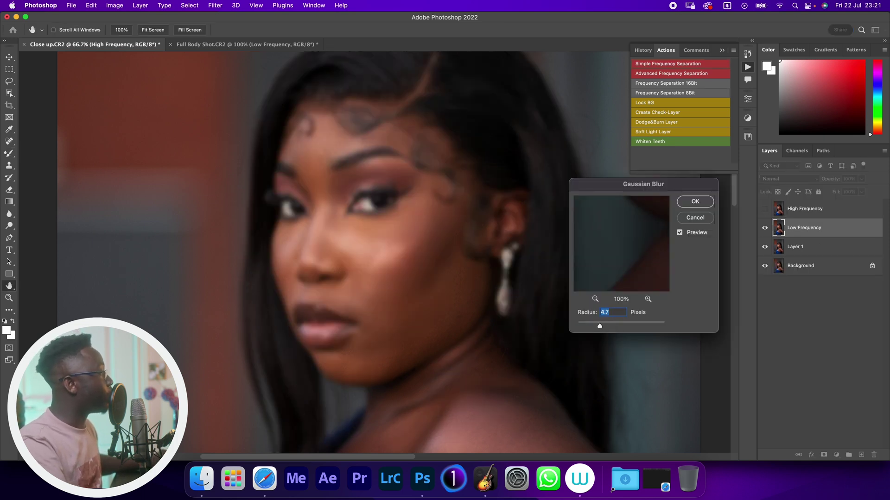
pyautogui.write('9')
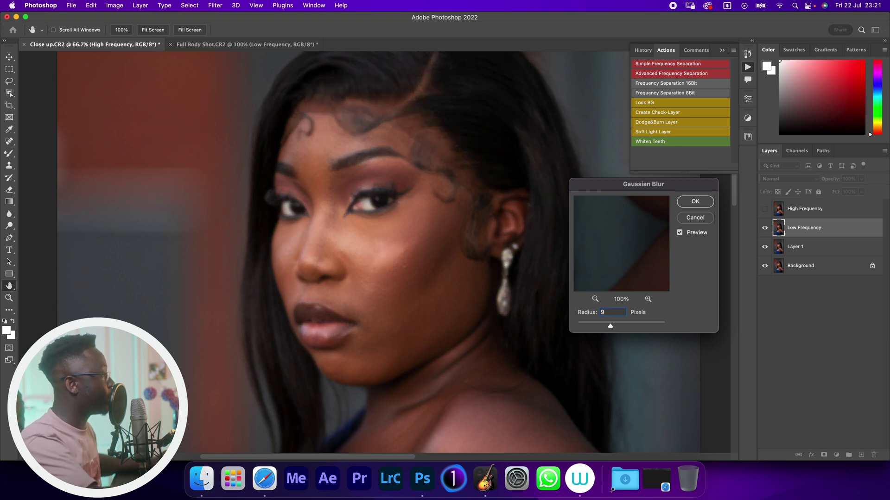
pyautogui.press('Tab')
pyautogui.write('10')
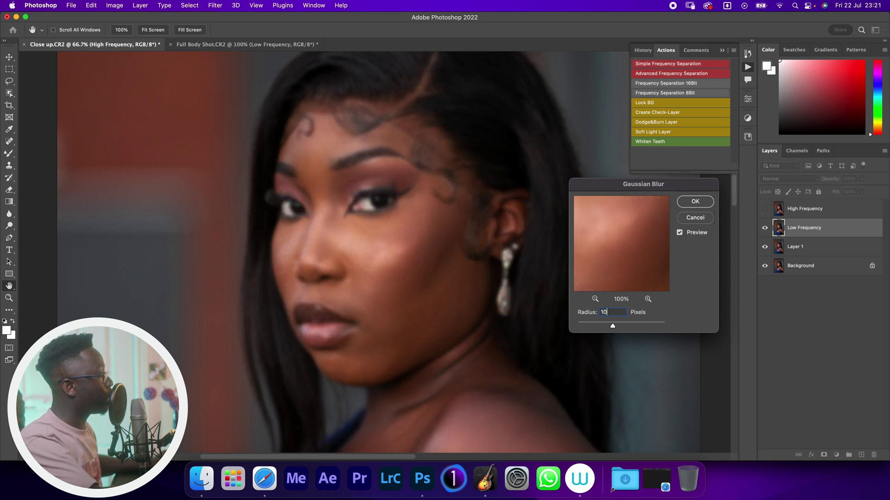
pyautogui.press('Return')
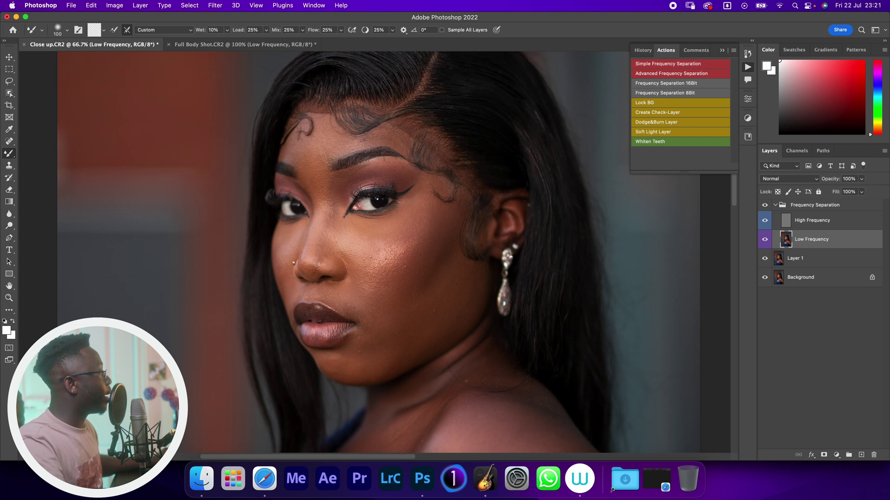
# - Set the Clone Stamp tool to size 50 for working on the cheek in the close-up's High Frequency layer
pyautogui.press('super+equal')
pyautogui.press('super+equal')
pyautogui.press('super+equal')
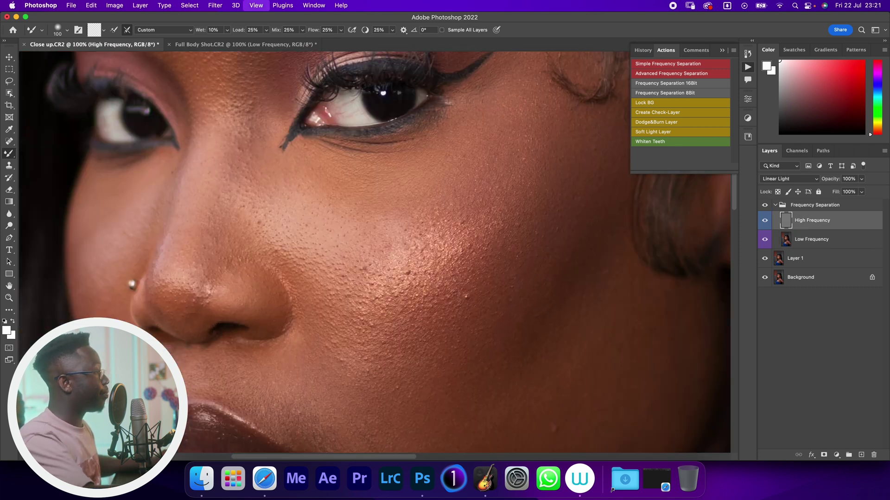
pyautogui.press('super+minus')
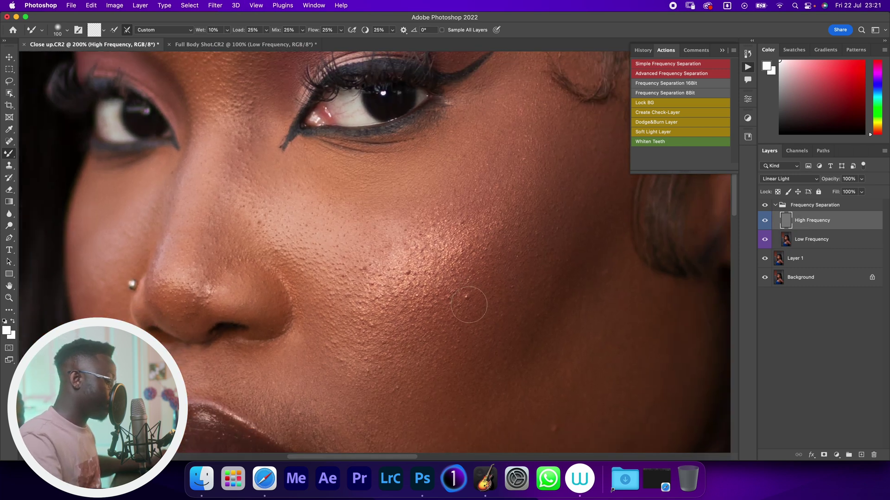
pyautogui.press('s')
pyautogui.press(']')
pyautogui.press(']')
pyautogui.press(']')
pyautogui.press(']')
pyautogui.press(']')
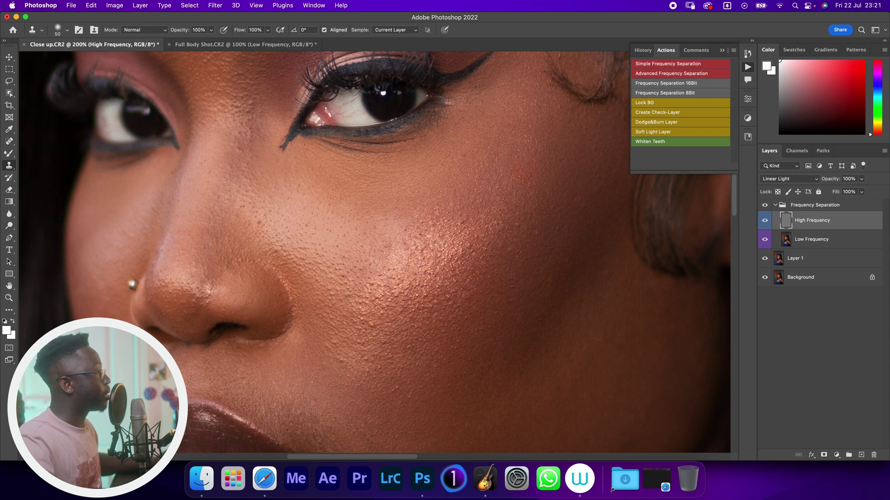
# - Blend the cheek highlight on the close-up's Low Frequency layer with the Mixer Brush at size 300
pyautogui.hotkey('alt', '[')
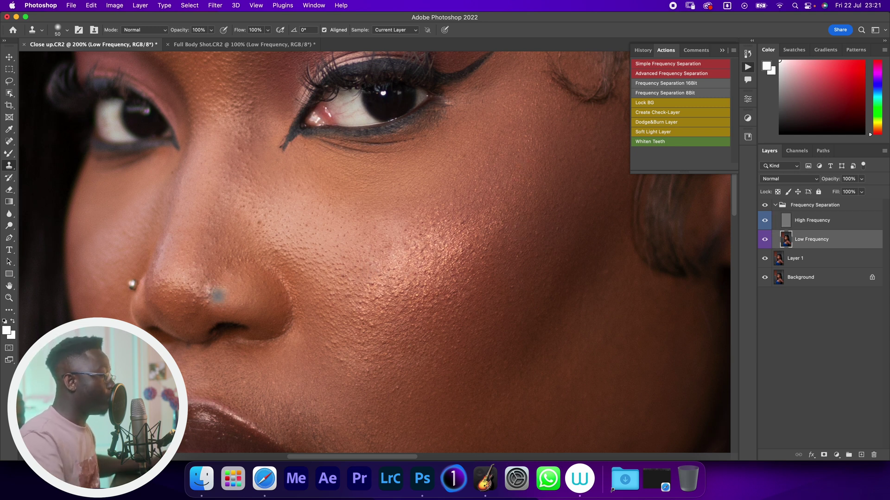
pyautogui.press('b')
pyautogui.press(']')
pyautogui.press(']')
pyautogui.press(']')
pyautogui.press(']')
pyautogui.press(']')
pyautogui.press(']')
pyautogui.press(']')
pyautogui.press('super+minus')
pyautogui.press('super+minus')
pyautogui.press('[')
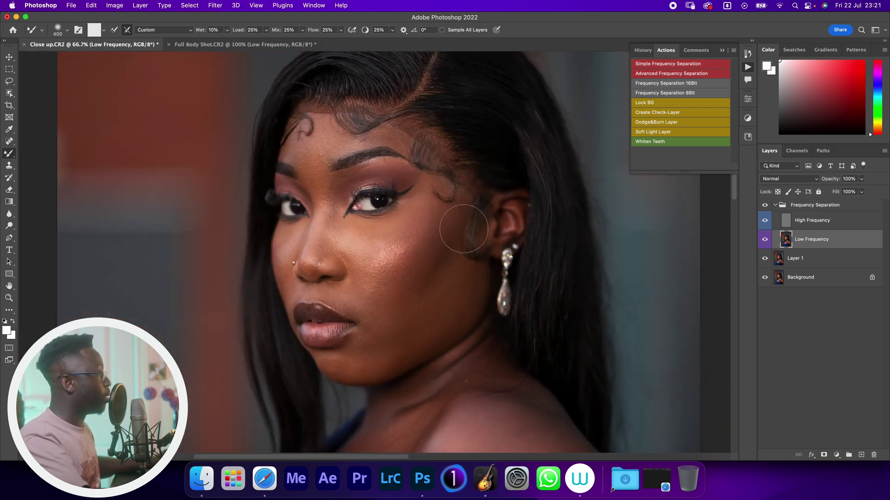
pyautogui.moveTo(407, 247); pyautogui.dragTo(384, 250)
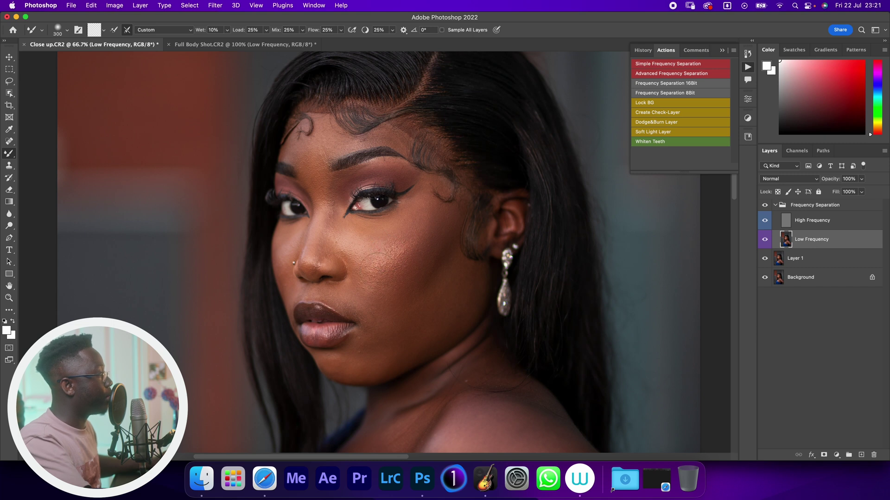
pyautogui.moveTo(406, 263)
pyautogui.mouseDown()
pyautogui.moveTo(443, 228)
pyautogui.moveTo(442, 244)
pyautogui.moveTo(410, 291)
pyautogui.moveTo(429, 275)
pyautogui.mouseUp()
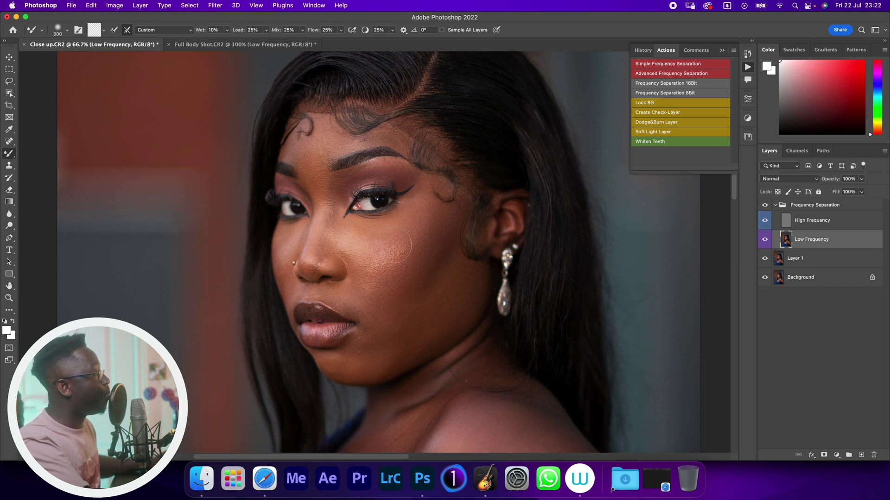
# - Try smaller Mixer Brush sizes, return to 300, and blend the outer cheek near the ear
pyautogui.press('[')
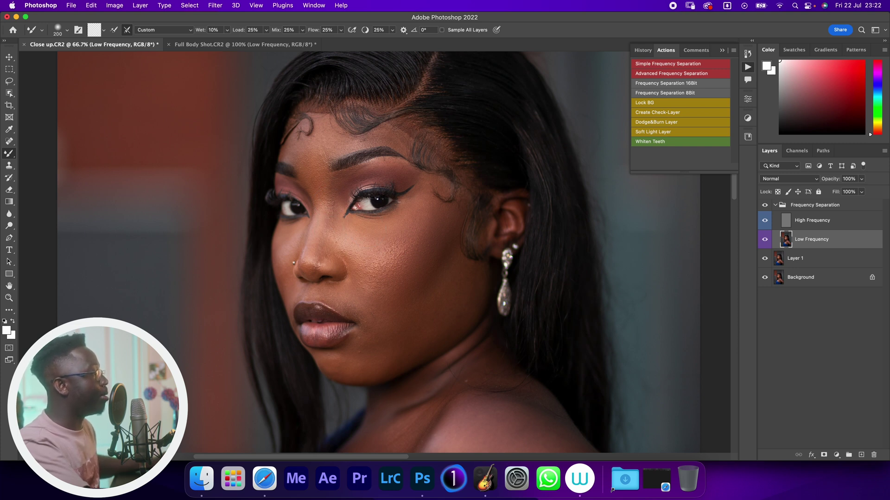
pyautogui.press('[')
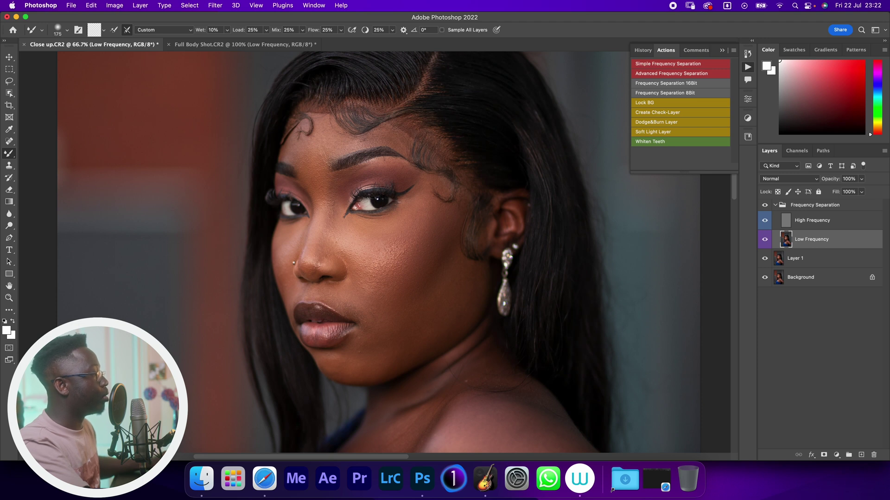
pyautogui.press(']')
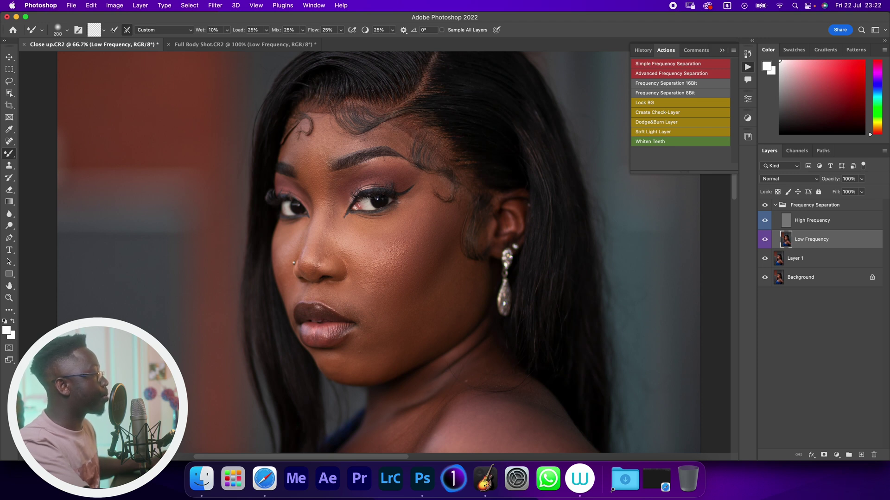
pyautogui.press(']')
pyautogui.press(']')
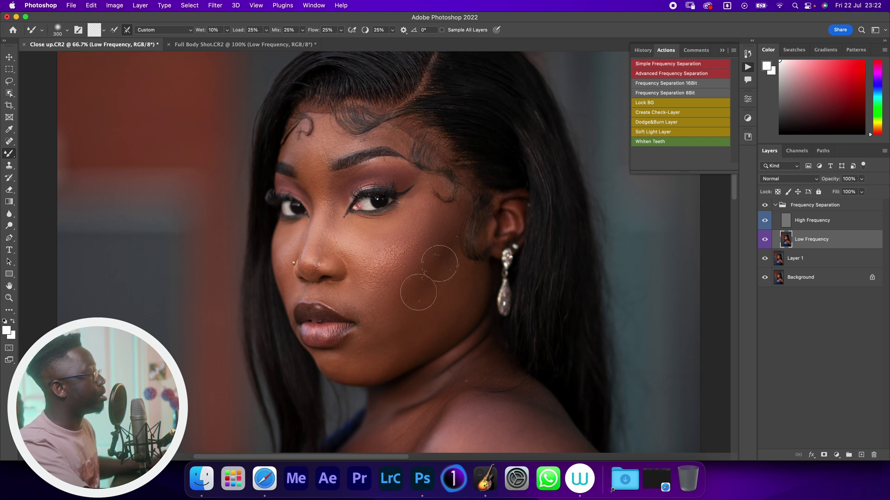
pyautogui.moveTo(462, 235)
pyautogui.mouseDown()
pyautogui.moveTo(437, 258)
pyautogui.moveTo(442, 274)
pyautogui.mouseUp()
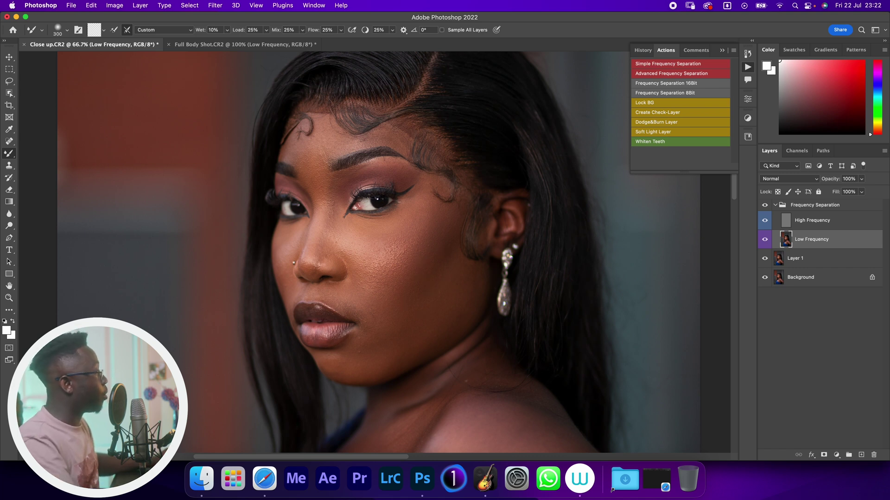
# - Compare the close-up face with the Frequency Separation group hidden and shown, and examine the cheek texture at higher magnification
pyautogui.click(765, 204)
pyautogui.click(775, 205)
pyautogui.click(765, 205)
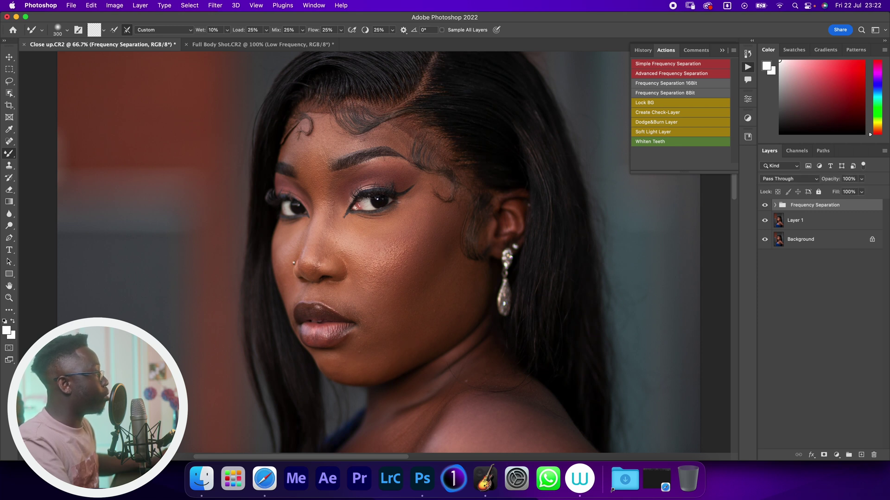
pyautogui.click(764, 205)
pyautogui.click(764, 205)
pyautogui.click(764, 205)
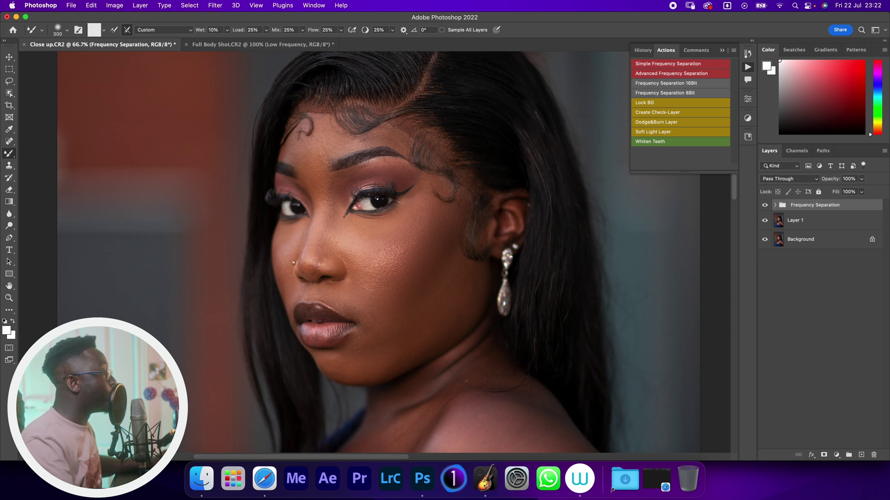
pyautogui.press('z')
pyautogui.moveTo(388, 258); pyautogui.dragTo(452, 259)
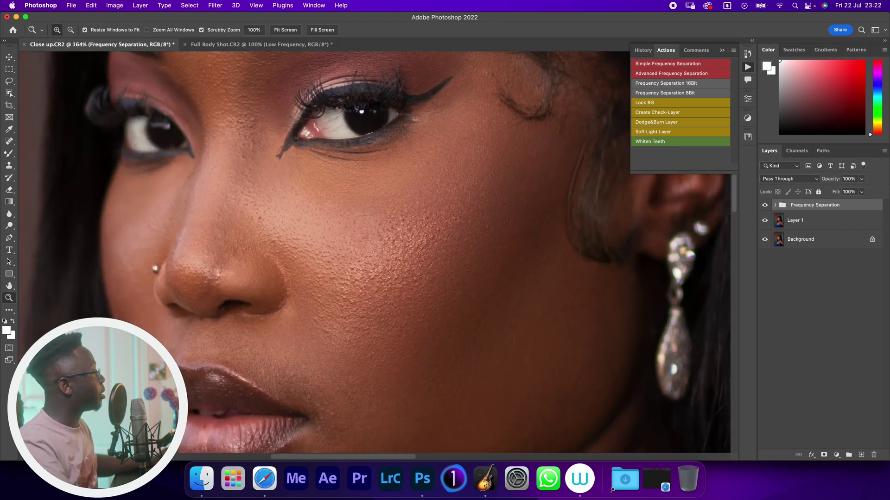
pyautogui.click(775, 204)
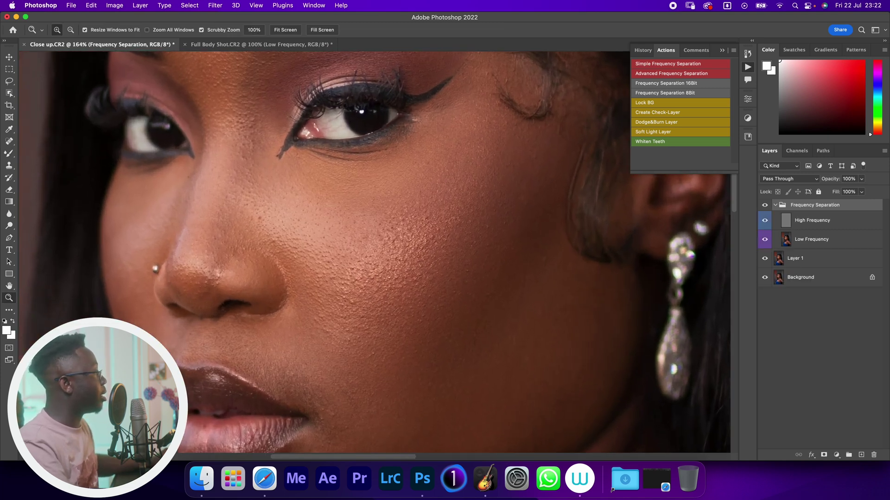
pyautogui.click(764, 220)
pyautogui.click(775, 205)
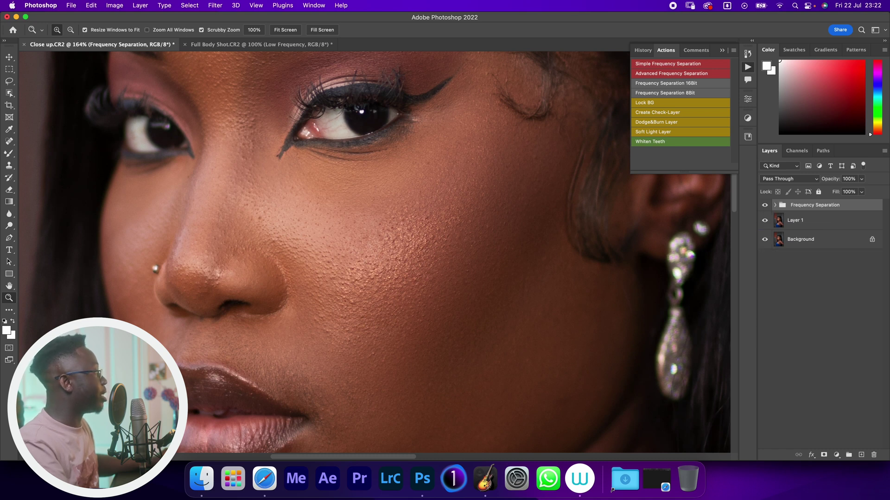
pyautogui.click(775, 205)
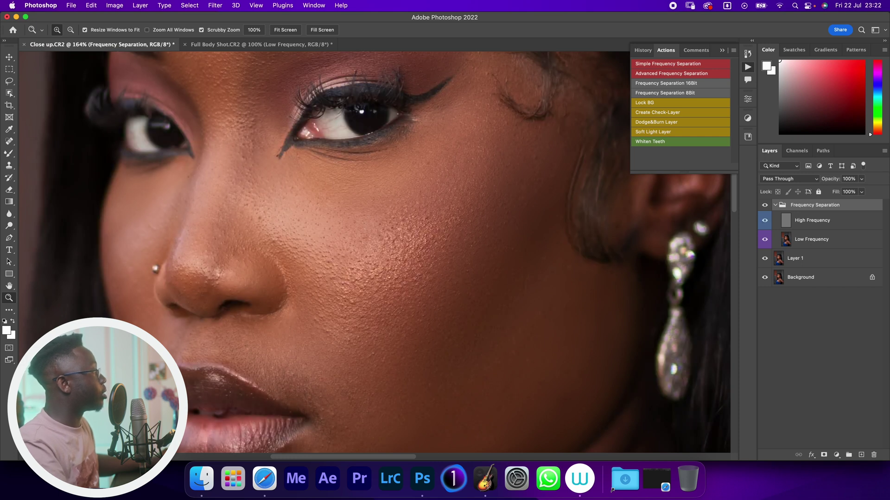
# - Lower the Frequency Separation group's opacity to 78%, and delete the group from the close-up photo
pyautogui.moveTo(830, 179); pyautogui.dragTo(820, 179)
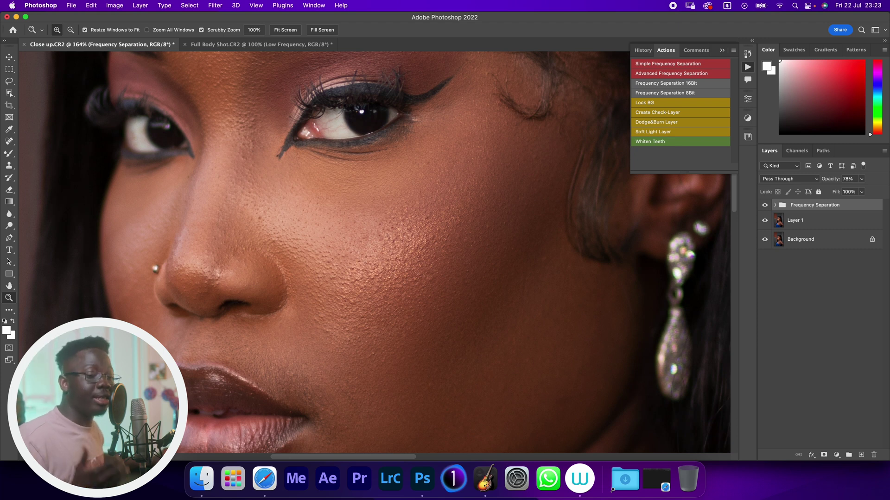
pyautogui.scroll(-8, 500, 235)
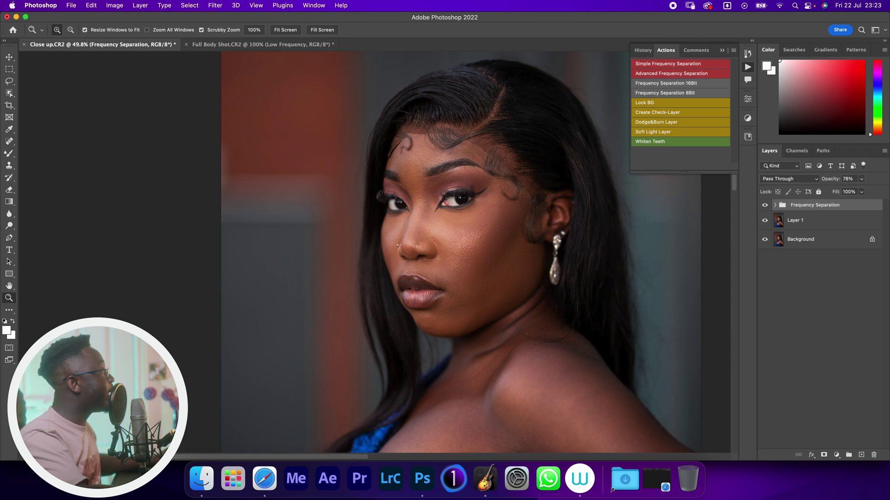
pyautogui.press('Delete')
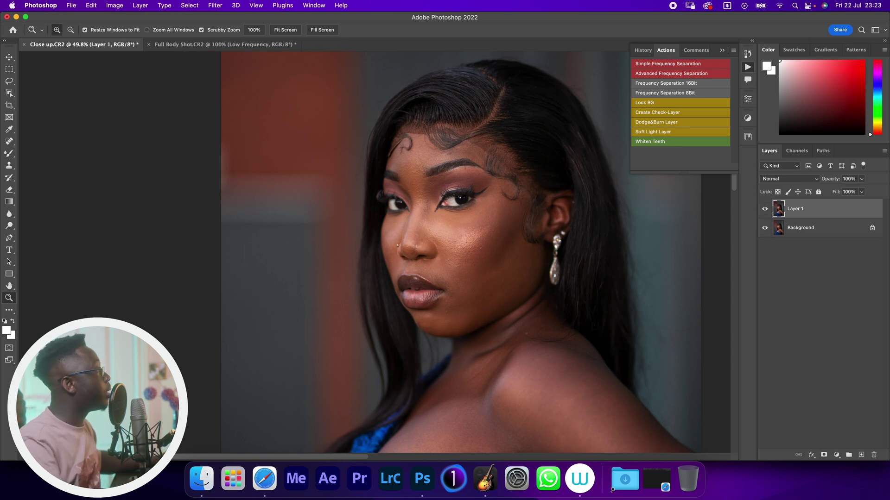
# - Run the frequency separation action on the close-up photo, and inspect the forehead and eye in the Gaussian Blur preview
pyautogui.press('F2')
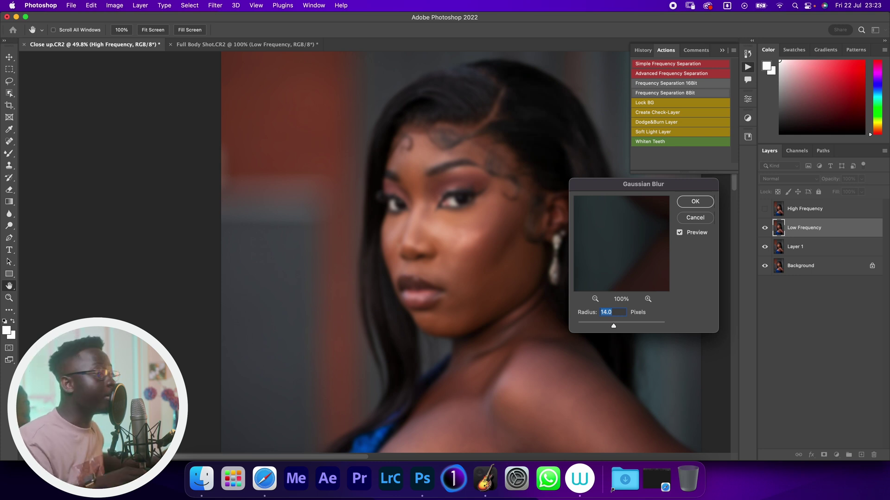
pyautogui.press('super+minus')
pyautogui.press('super+minus')
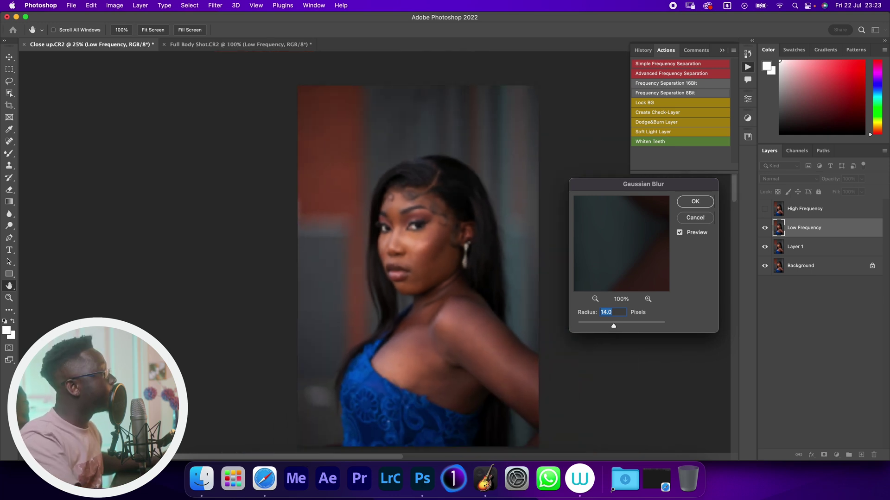
pyautogui.click(394, 231)
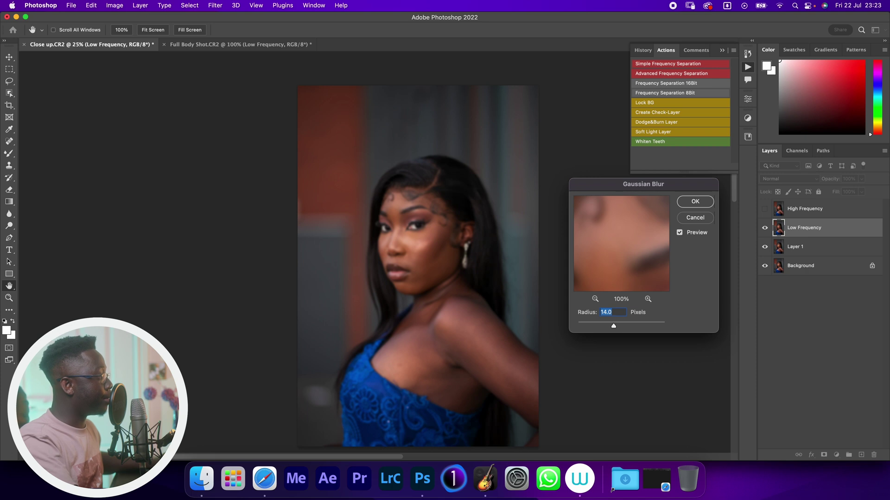
pyautogui.click(396, 227)
pyautogui.click(399, 224)
pyautogui.moveTo(621, 265); pyautogui.dragTo(589, 231)
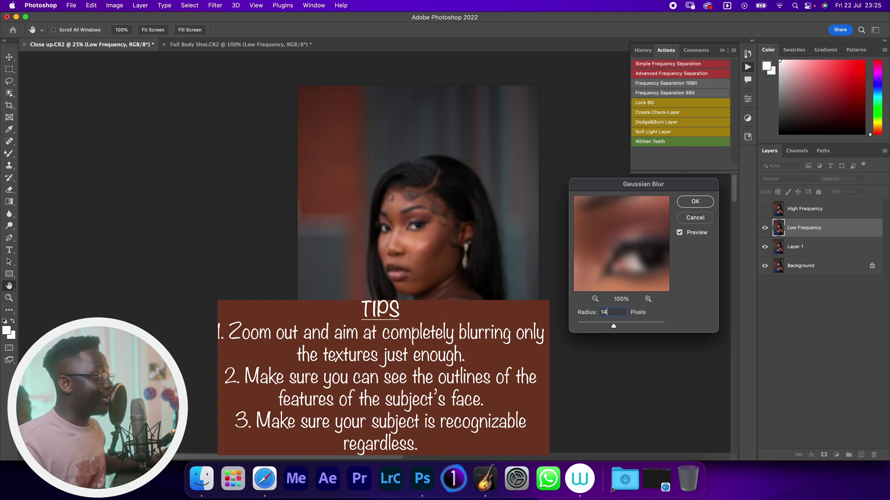
# - Compare the close-up portrait with the Gaussian Blur preview switched off and on, checking skin texture and facial outlines
pyautogui.click(680, 233)
pyautogui.click(679, 233)
pyautogui.click(680, 233)
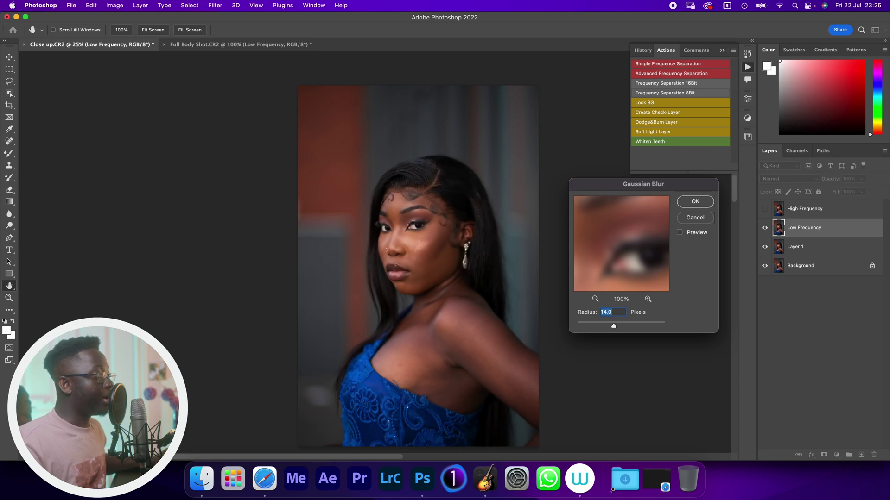
pyautogui.press('p')
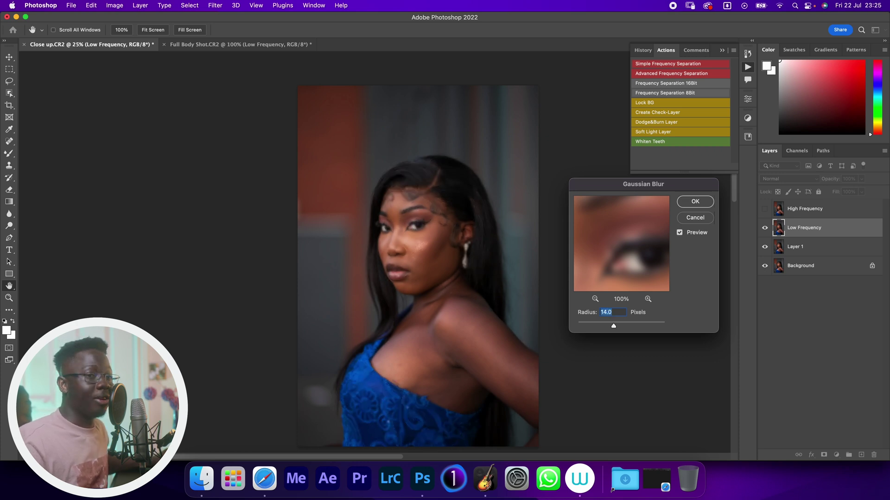
pyautogui.press('p')
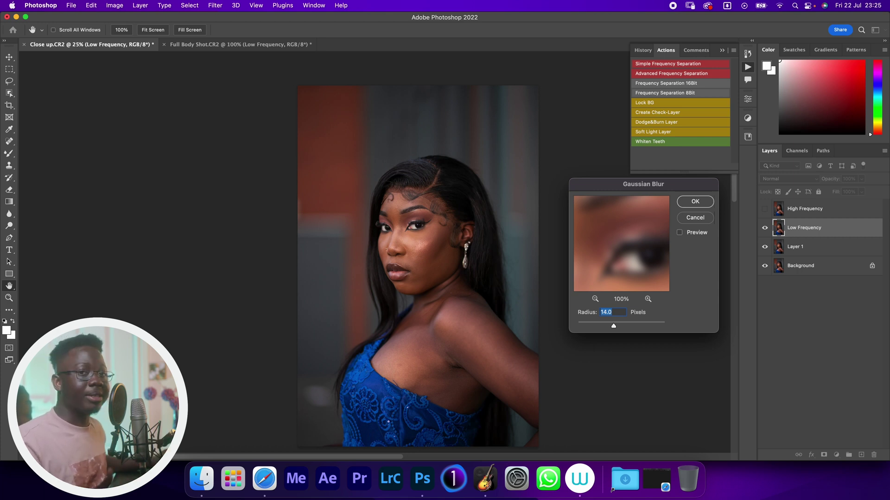
pyautogui.press('p')
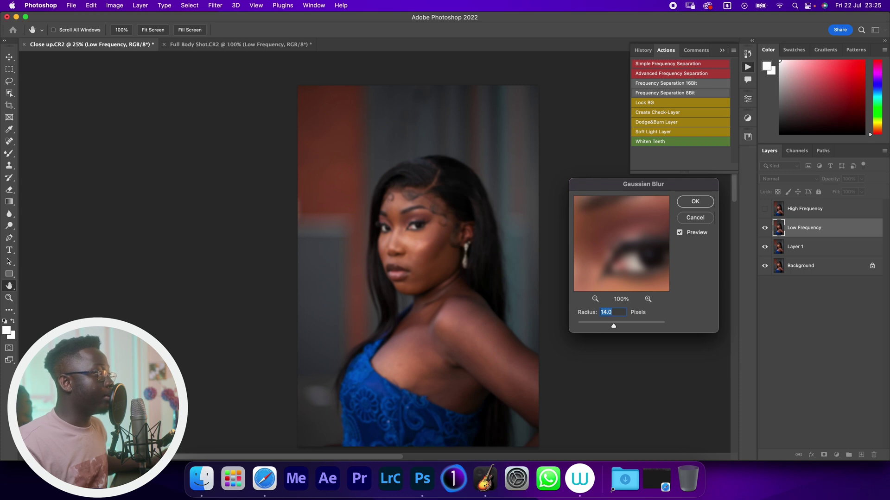
pyautogui.press('p')
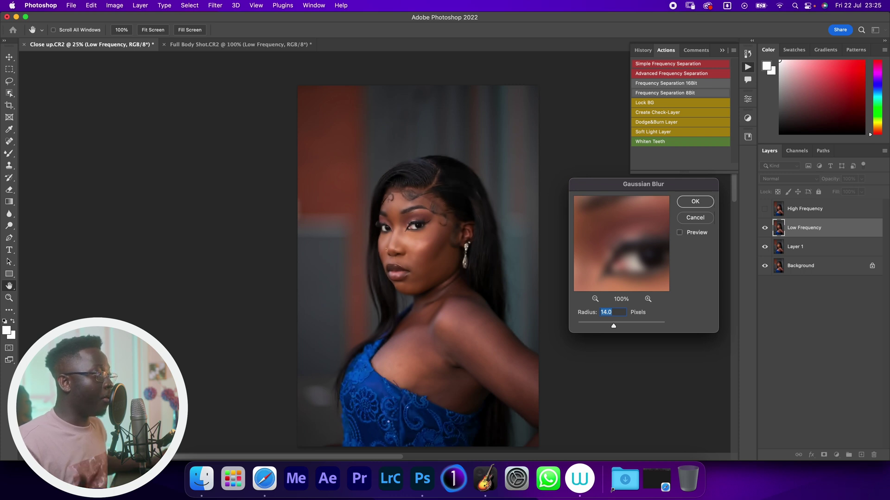
pyautogui.press('p')
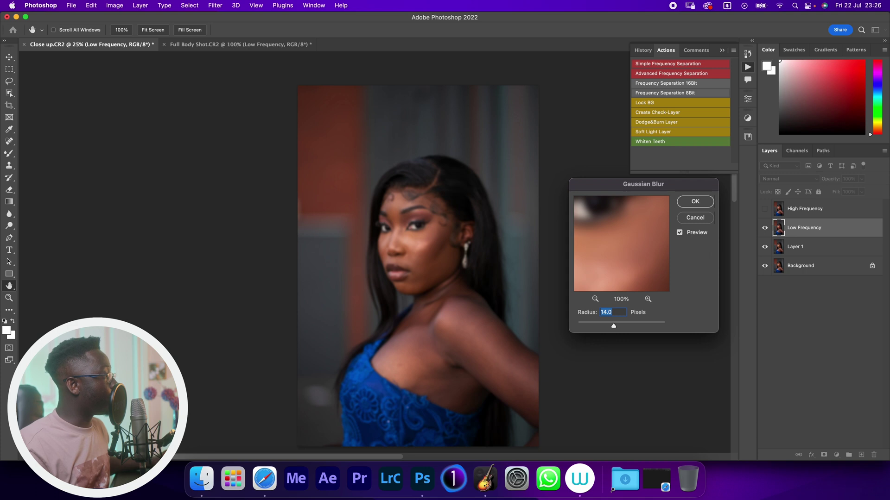
# - Try Gaussian Blur radii of 10.1 and 19 pixels on the Low Frequency layer while checking the cheek's skin texture
pyautogui.moveTo(621, 243); pyautogui.dragTo(574, 204)
pyautogui.moveTo(613, 326); pyautogui.dragTo(608, 326)
pyautogui.hotkey('shift', 'Up')
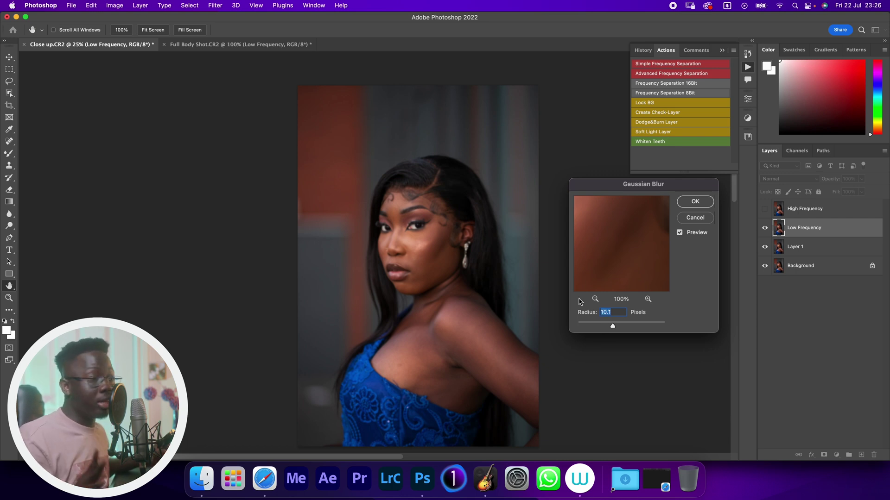
pyautogui.moveTo(598, 223)
pyautogui.mouseDown()
pyautogui.moveTo(635, 255)
pyautogui.moveTo(625, 241)
pyautogui.moveTo(628, 267)
pyautogui.moveTo(621, 244)
pyautogui.moveTo(598, 234)
pyautogui.mouseUp()
pyautogui.moveTo(613, 326); pyautogui.dragTo(615, 326)
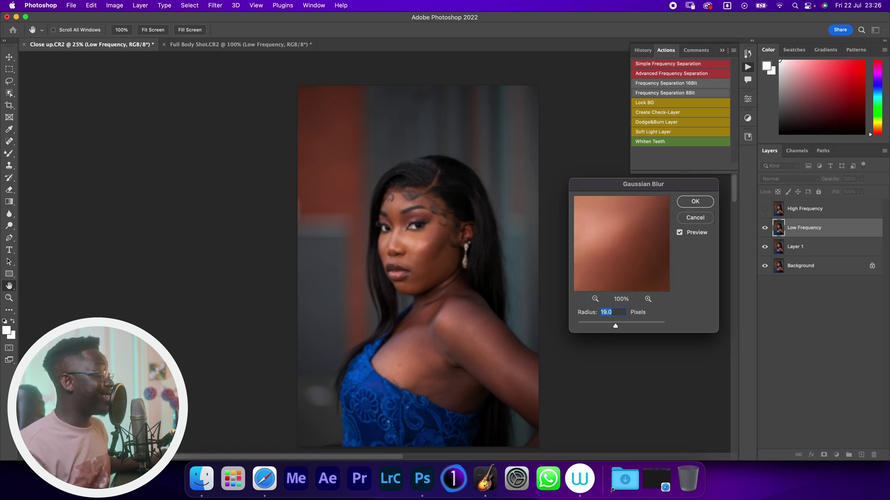
# - Set the Gaussian Blur radius to 13 pixels, check the cheek, apply the blur, and select the Low Frequency layer
pyautogui.write('13')
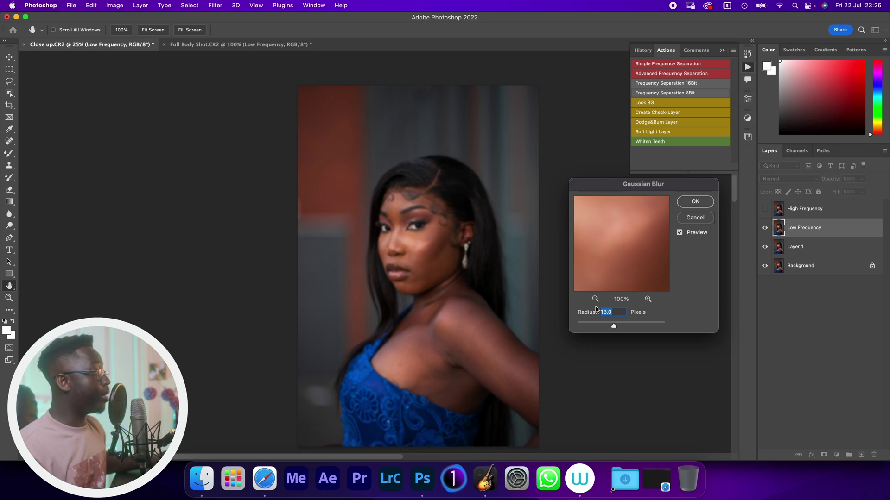
pyautogui.click(421, 251)
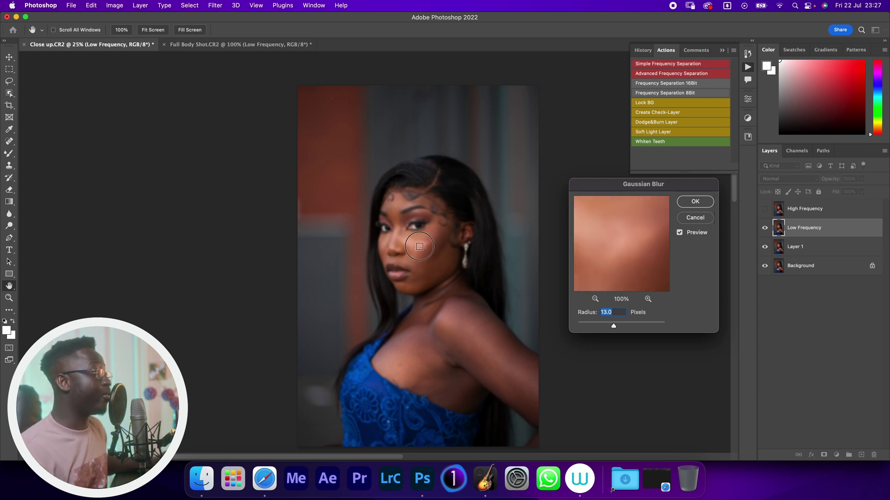
pyautogui.click(417, 248)
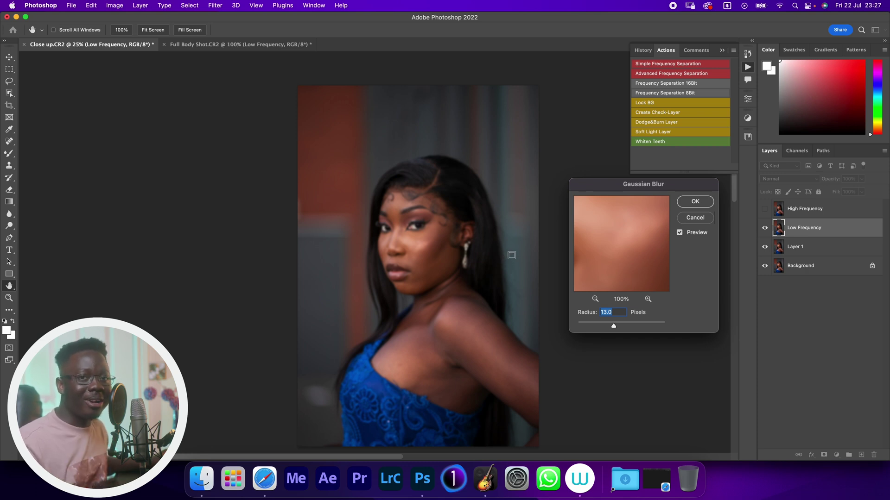
pyautogui.moveTo(608, 233); pyautogui.dragTo(625, 247)
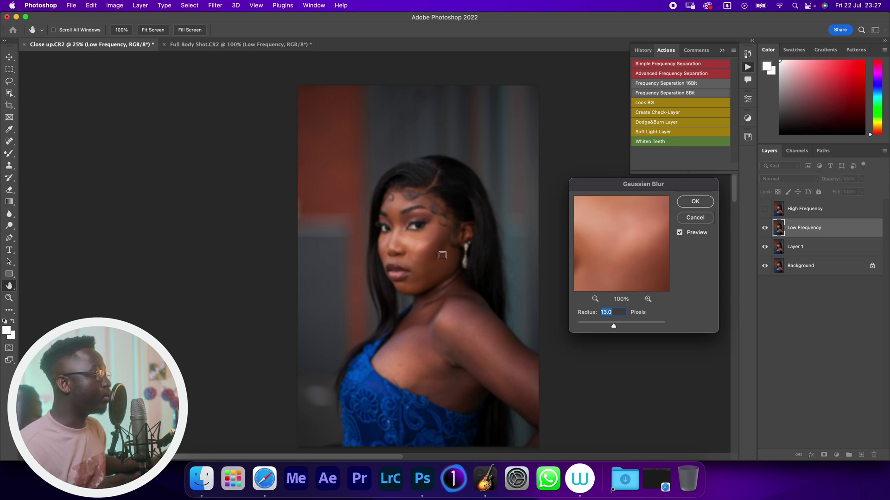
pyautogui.click(691, 201)
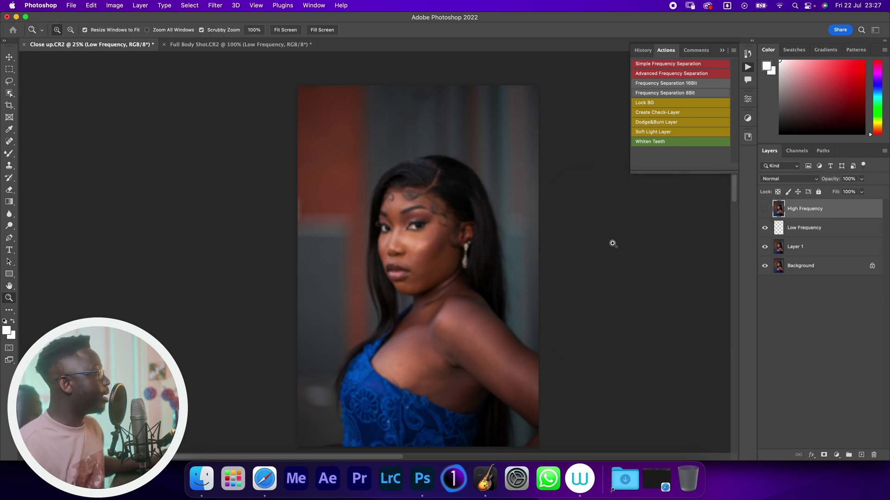
pyautogui.click(799, 221)
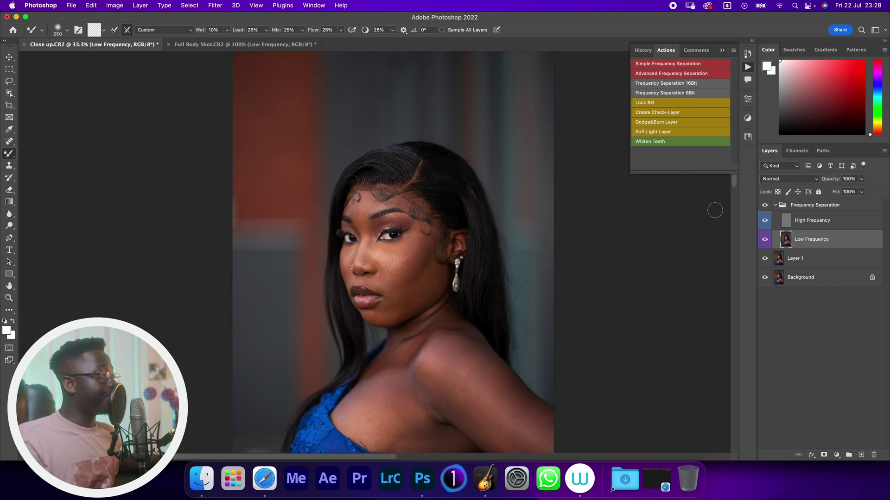